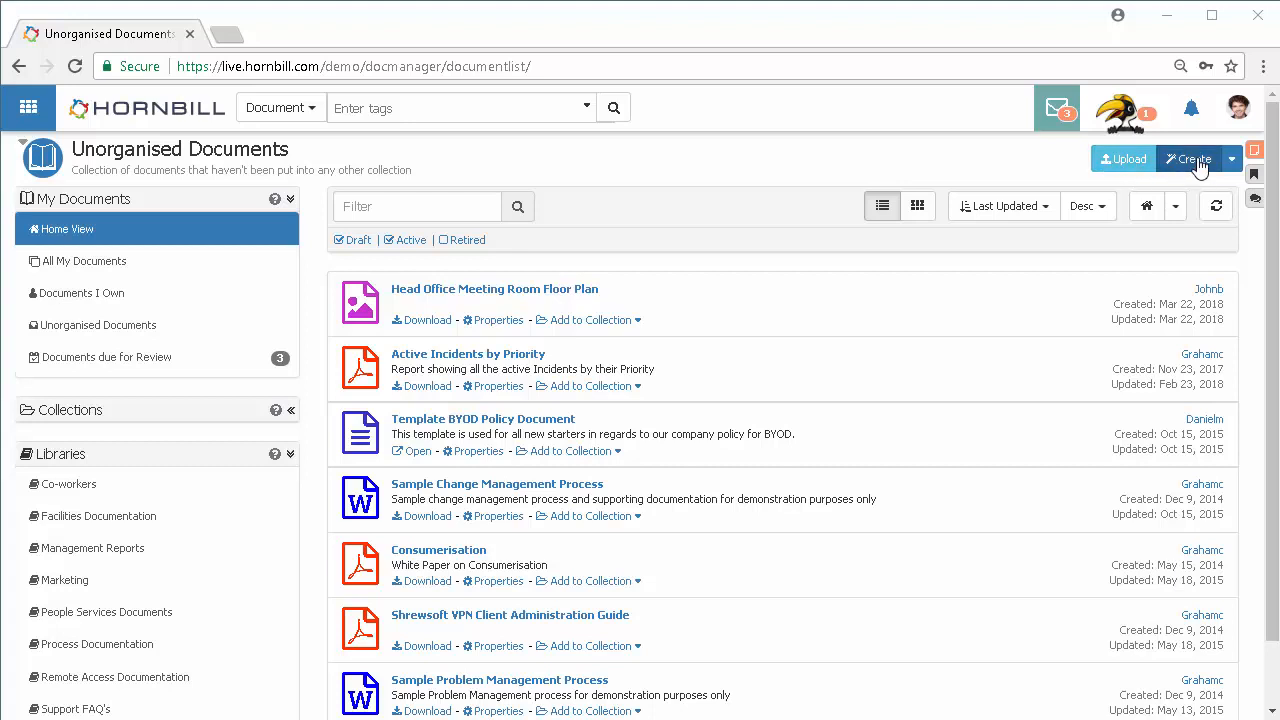
Step: Create a new text document and write 'This is some new text for my document'
left_click(1133, 161)
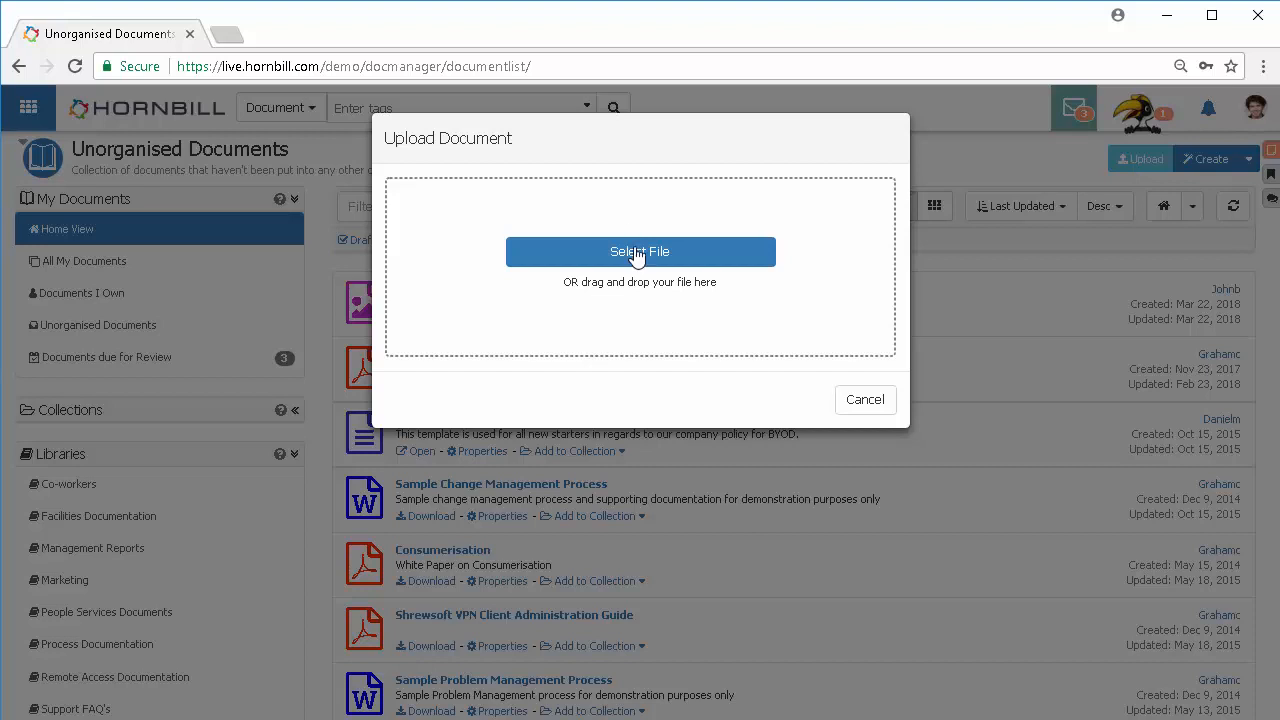
left_click(866, 401)
left_click(1232, 159)
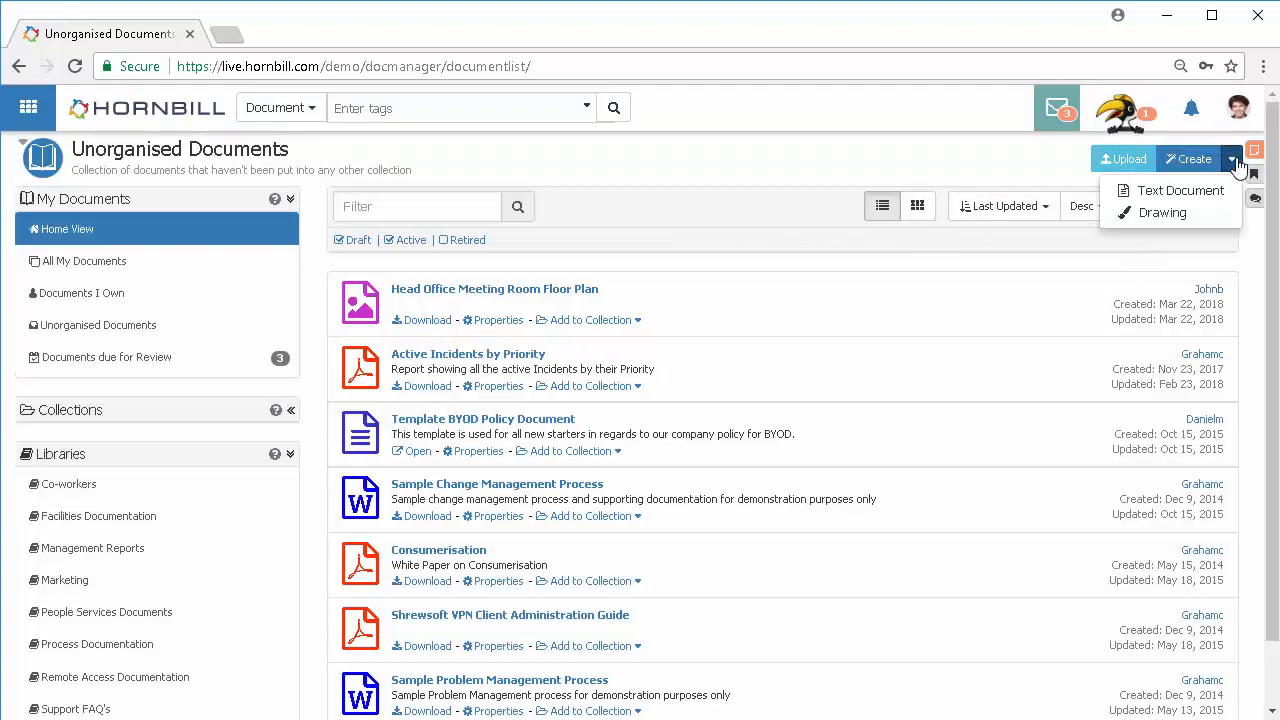
left_click(1181, 191)
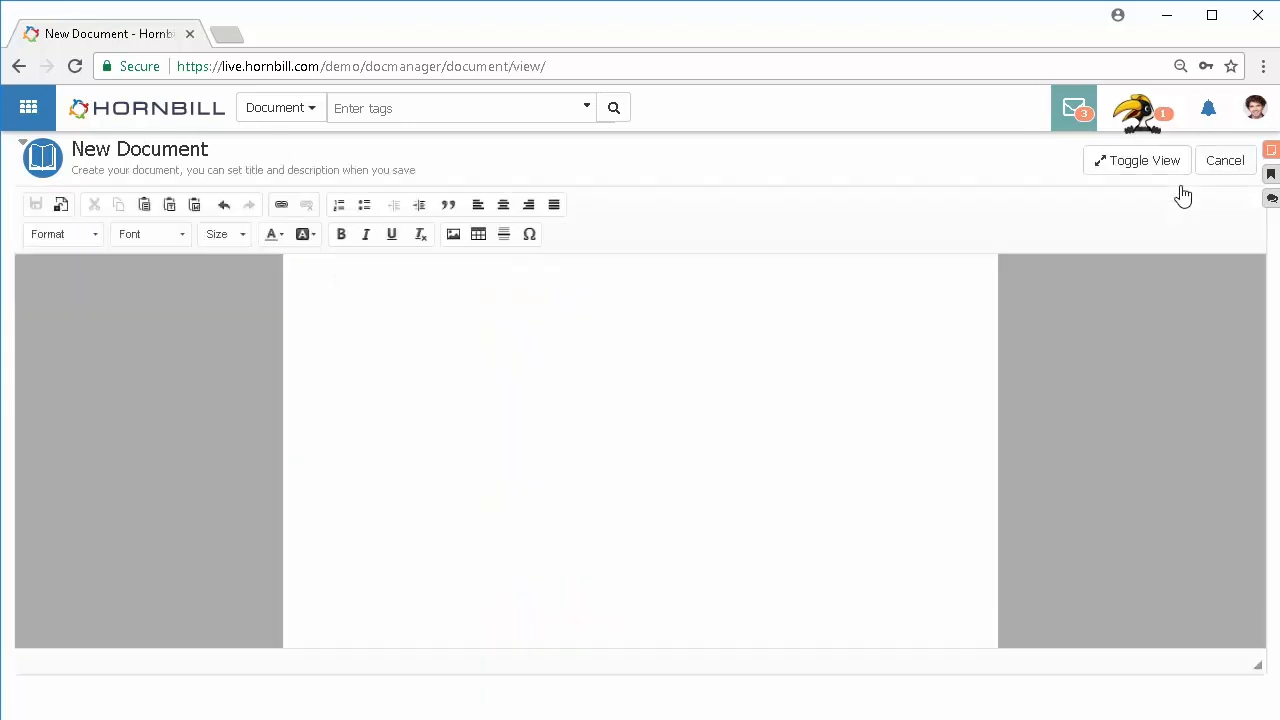
left_click(381, 298)
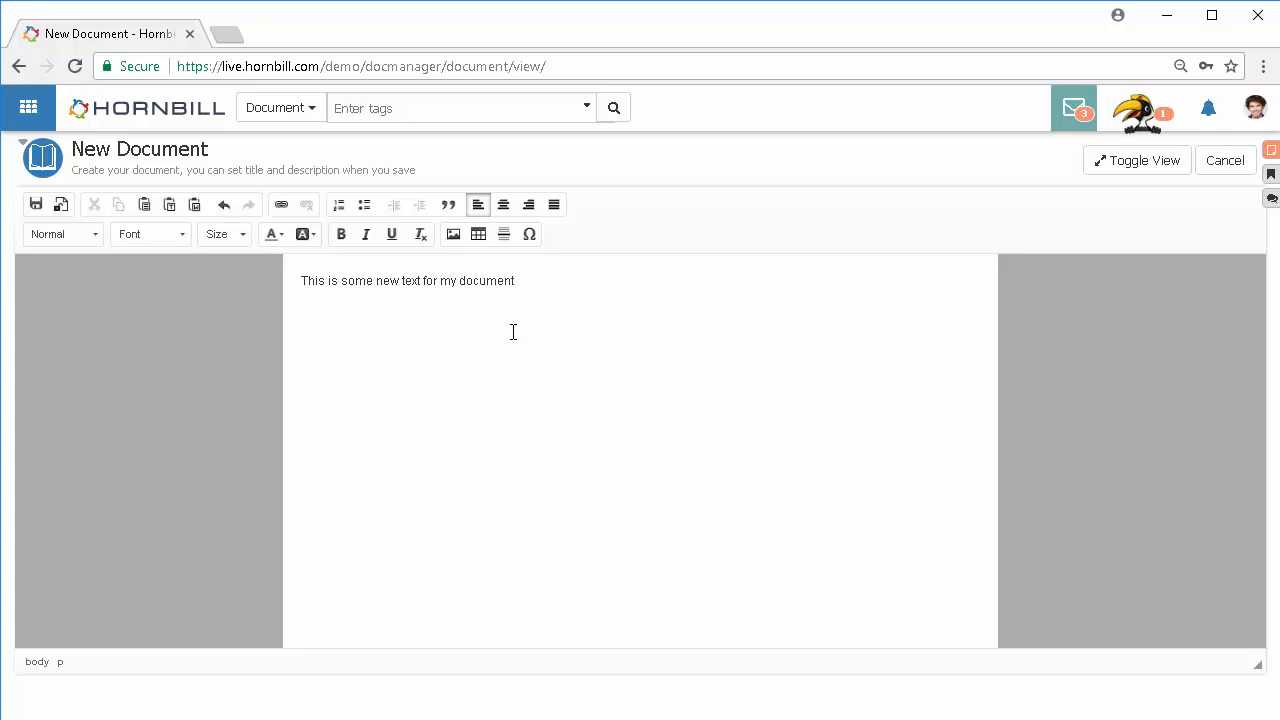
Step: Make the words 'This is some new text' bold and red
left_click_drag(300, 280, 423, 280)
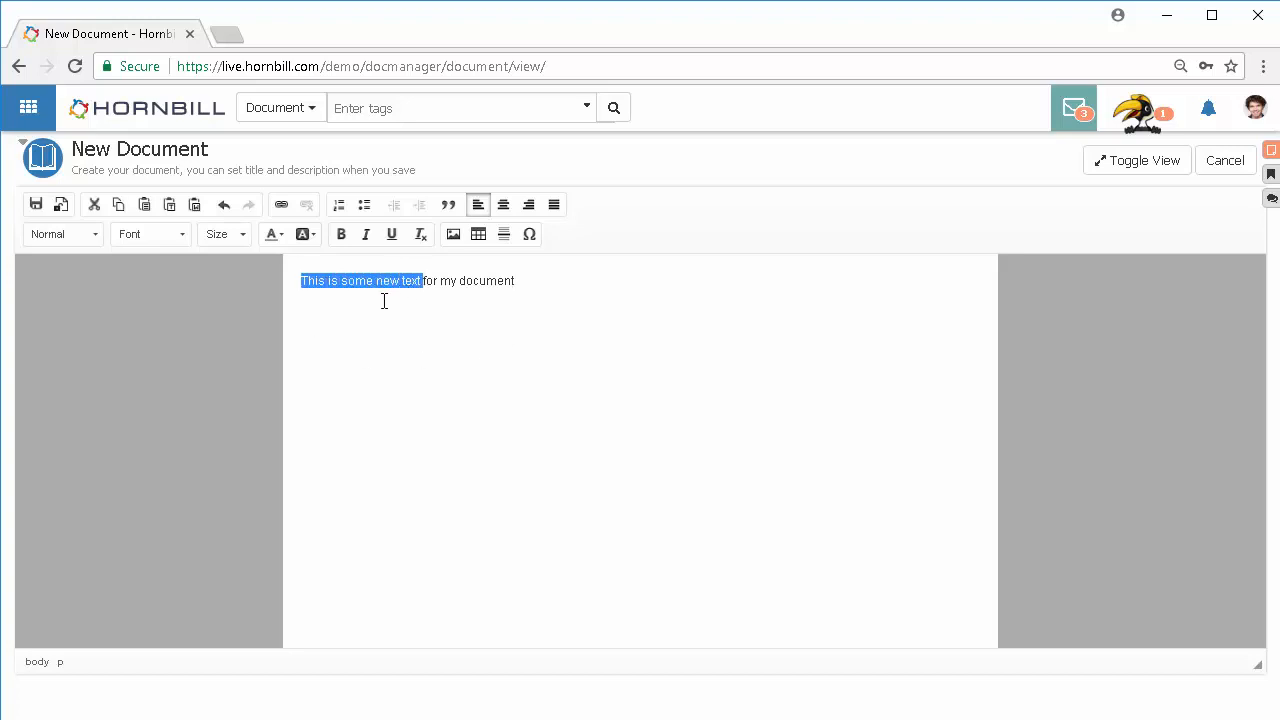
left_click(341, 234)
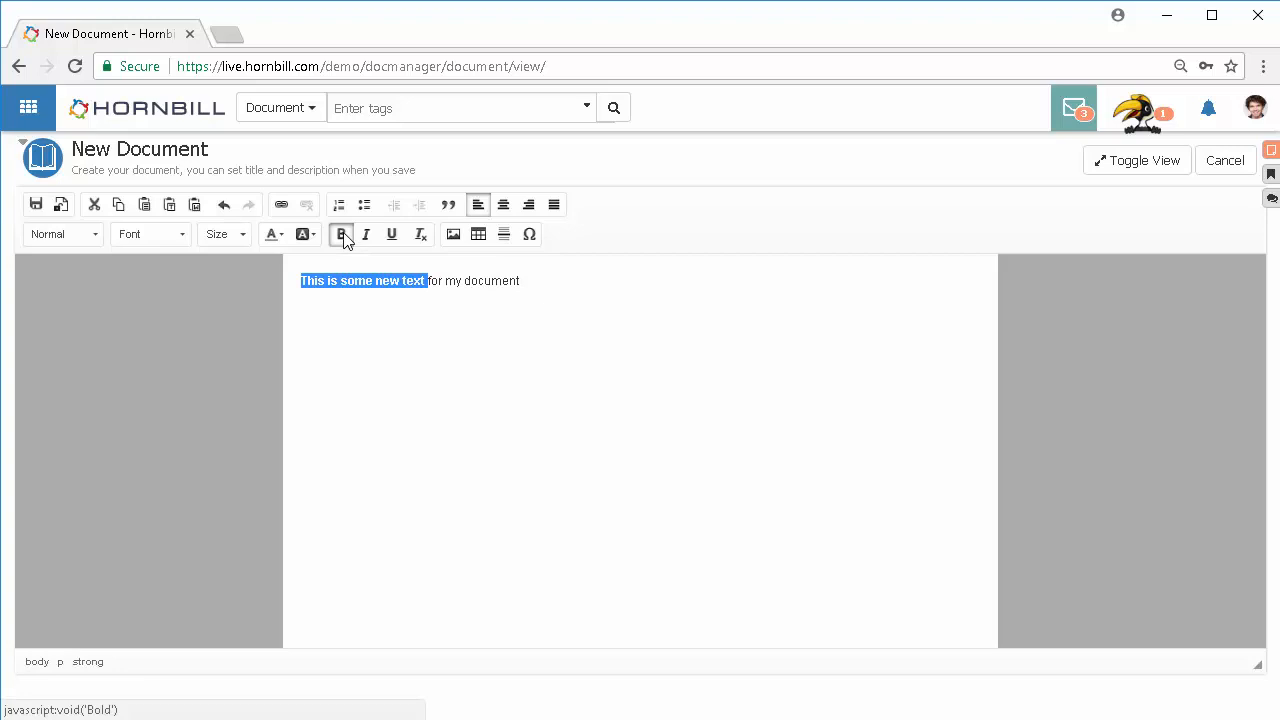
left_click(279, 236)
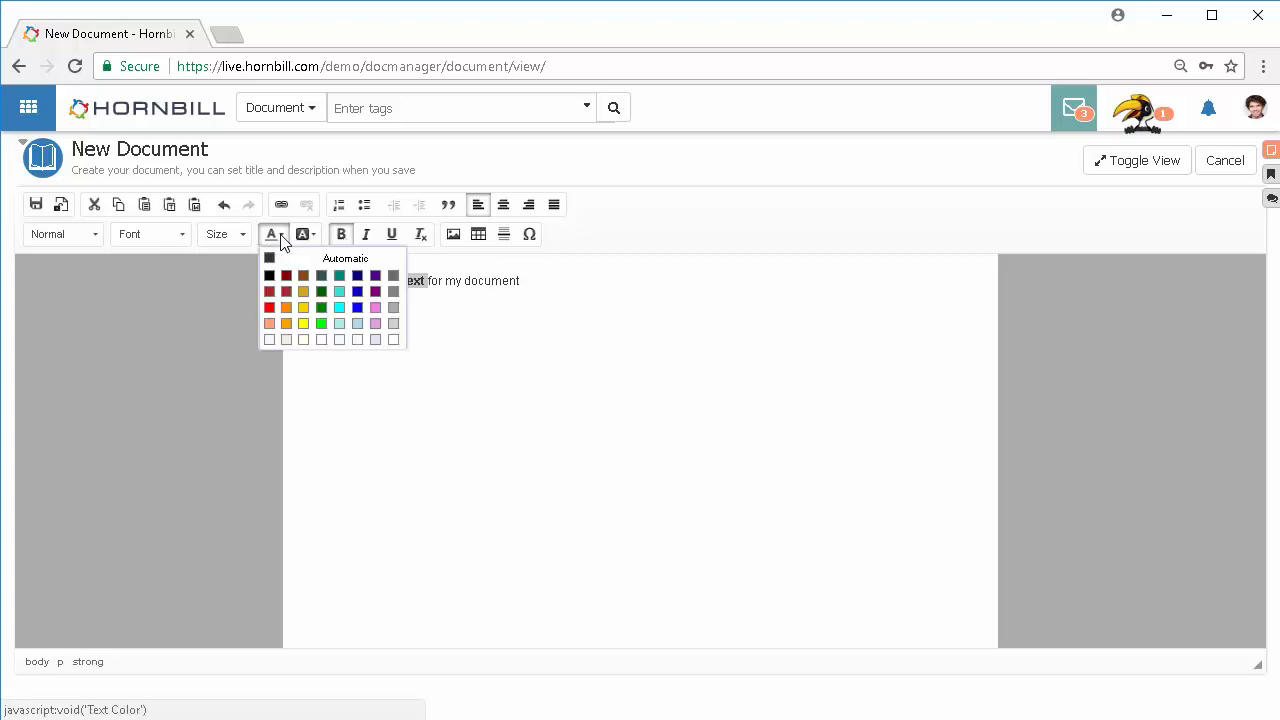
left_click(270, 306)
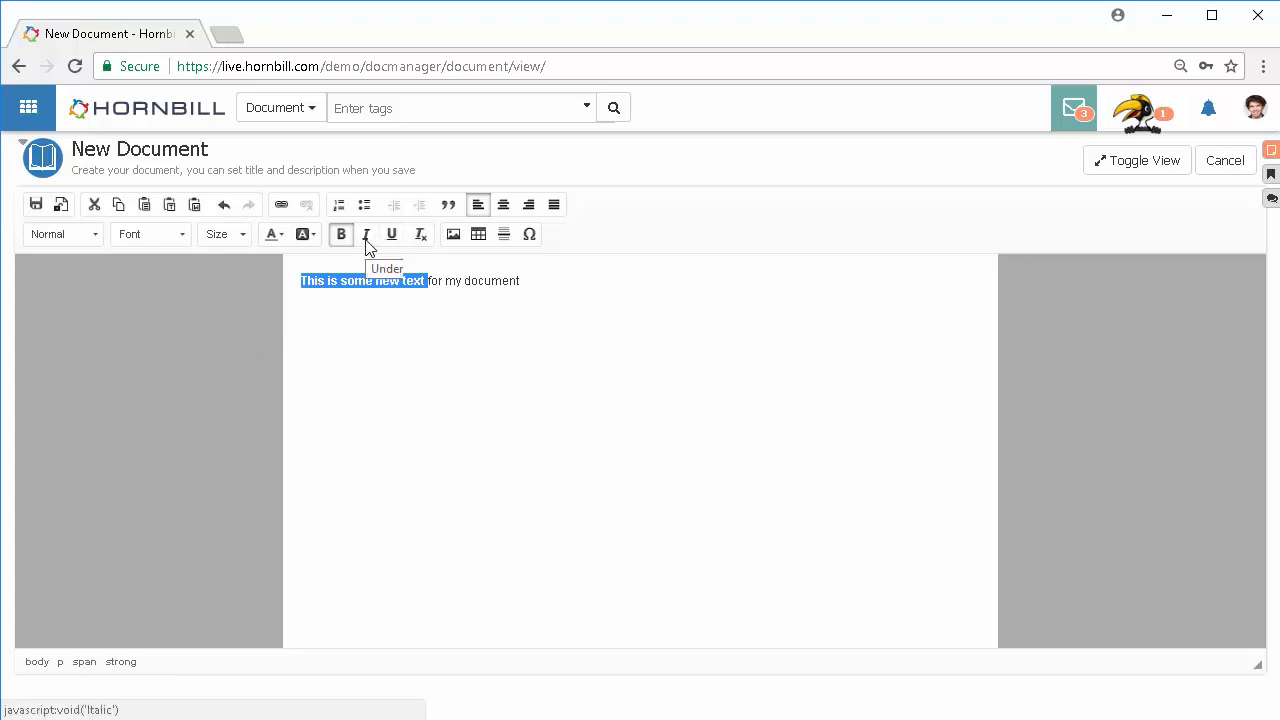
left_click(533, 277)
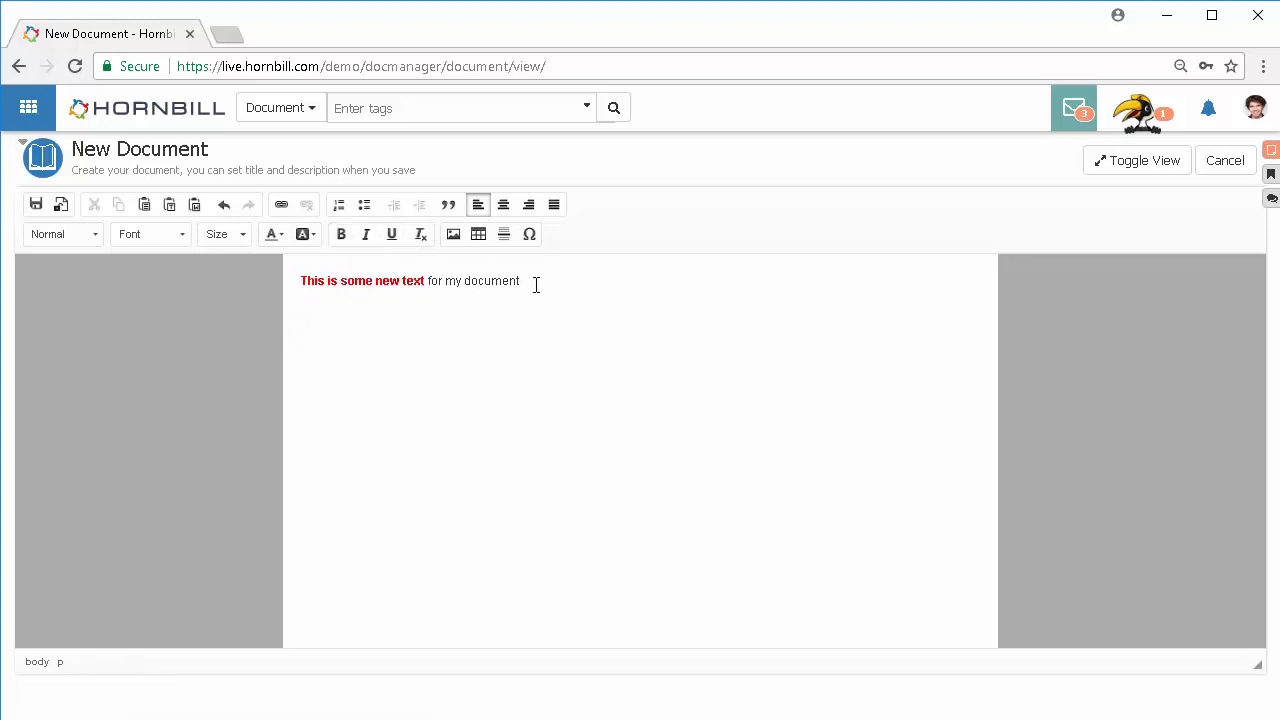
Step: Insert a table of 3 rows and 2 columns below the text
left_click(478, 234)
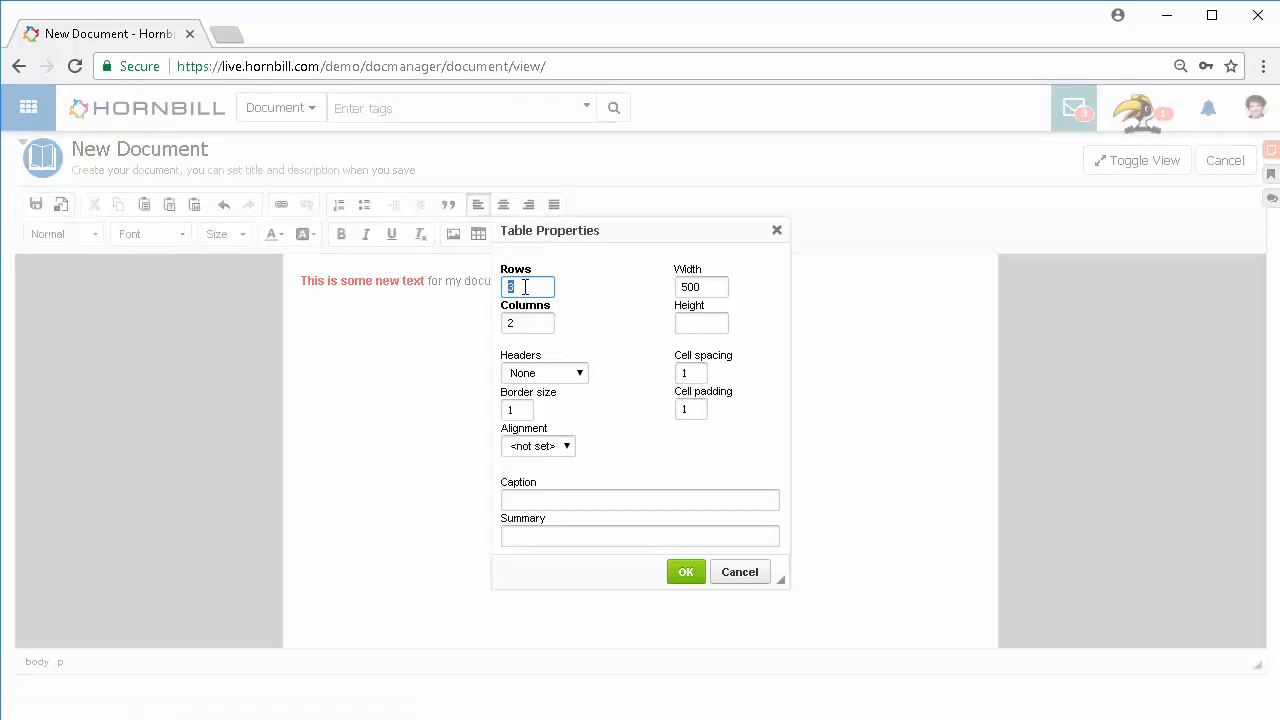
left_click(690, 572)
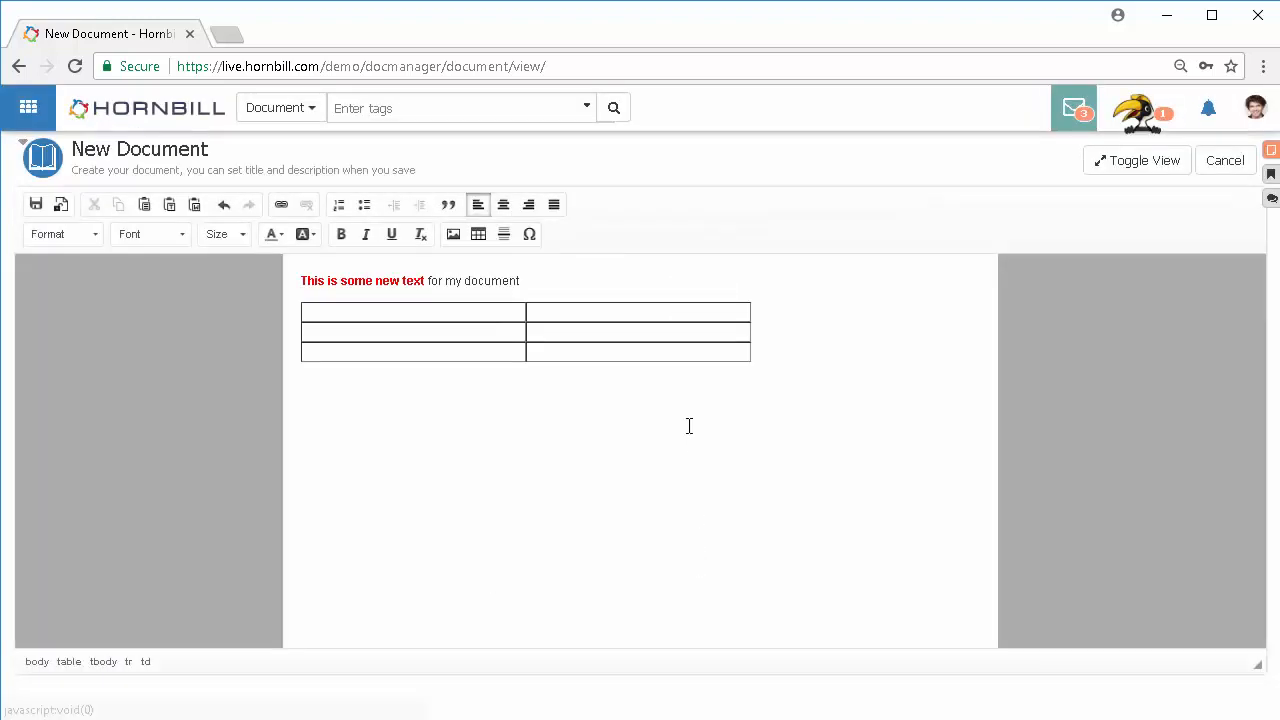
left_click(766, 358)
Step: Insert the image Document Manager.png from the Pictures folder below the table
left_click(455, 234)
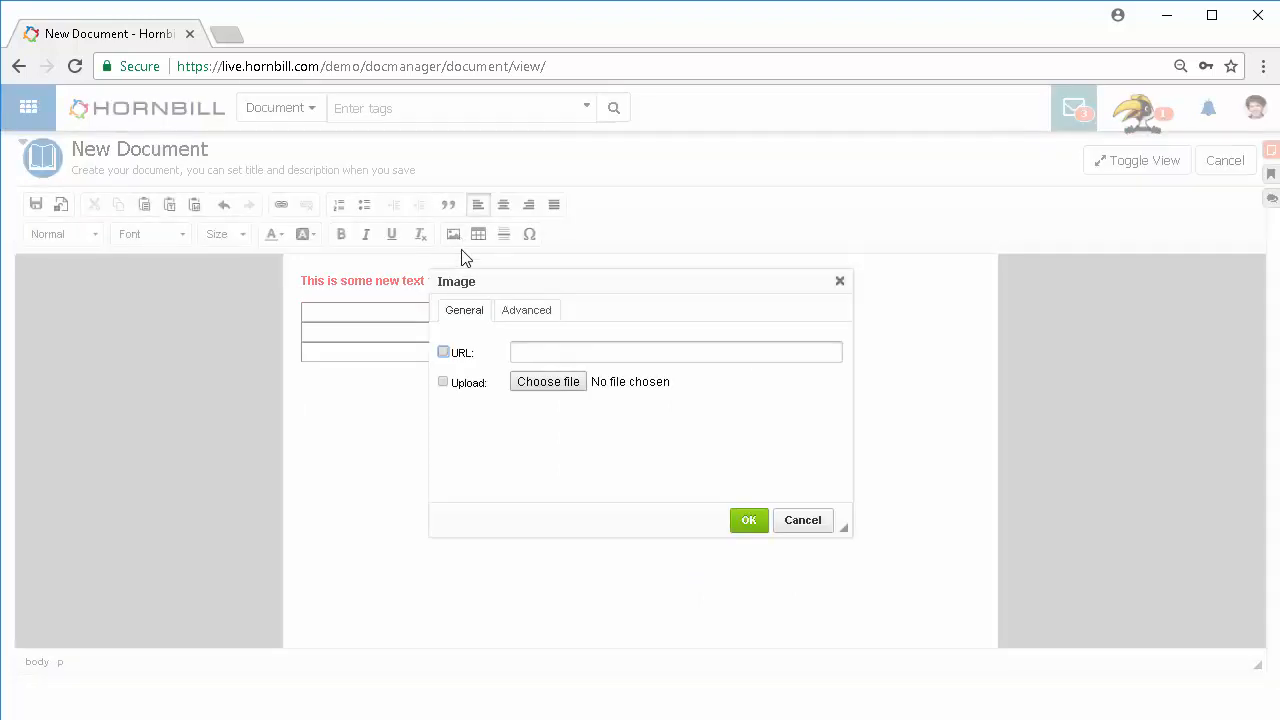
left_click(443, 382)
left_click(556, 386)
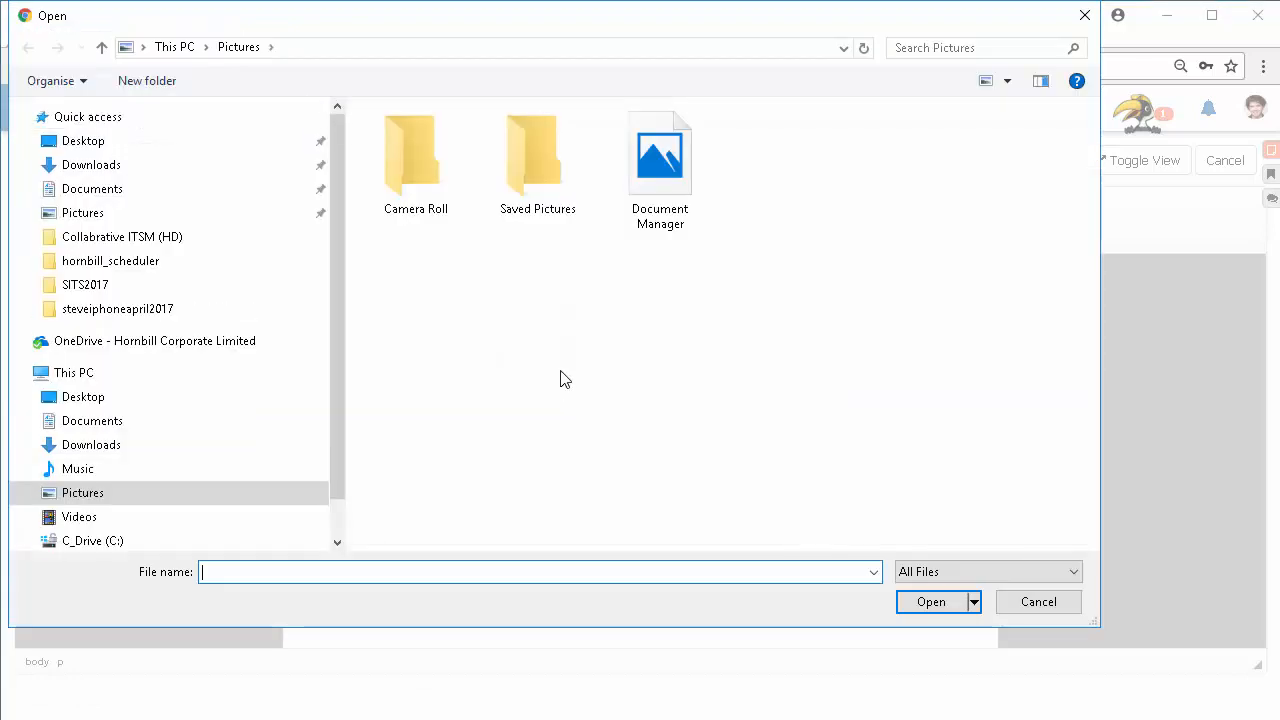
double_click(652, 187)
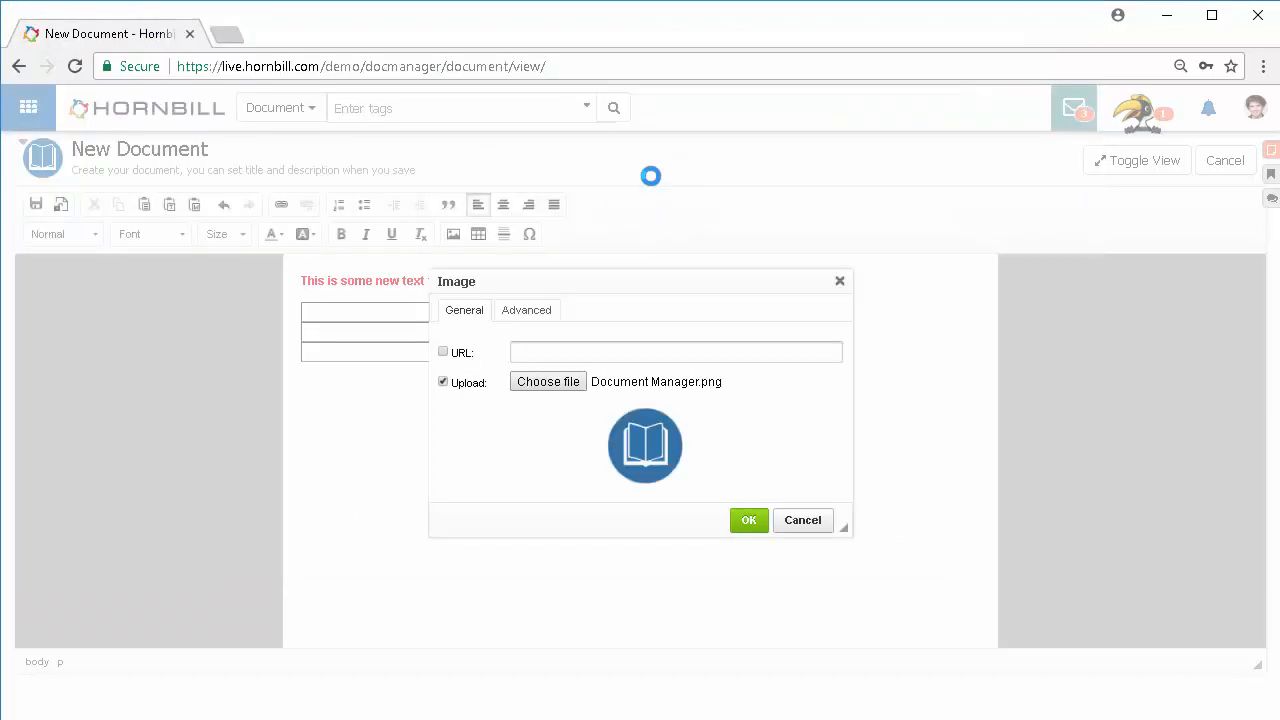
left_click(749, 520)
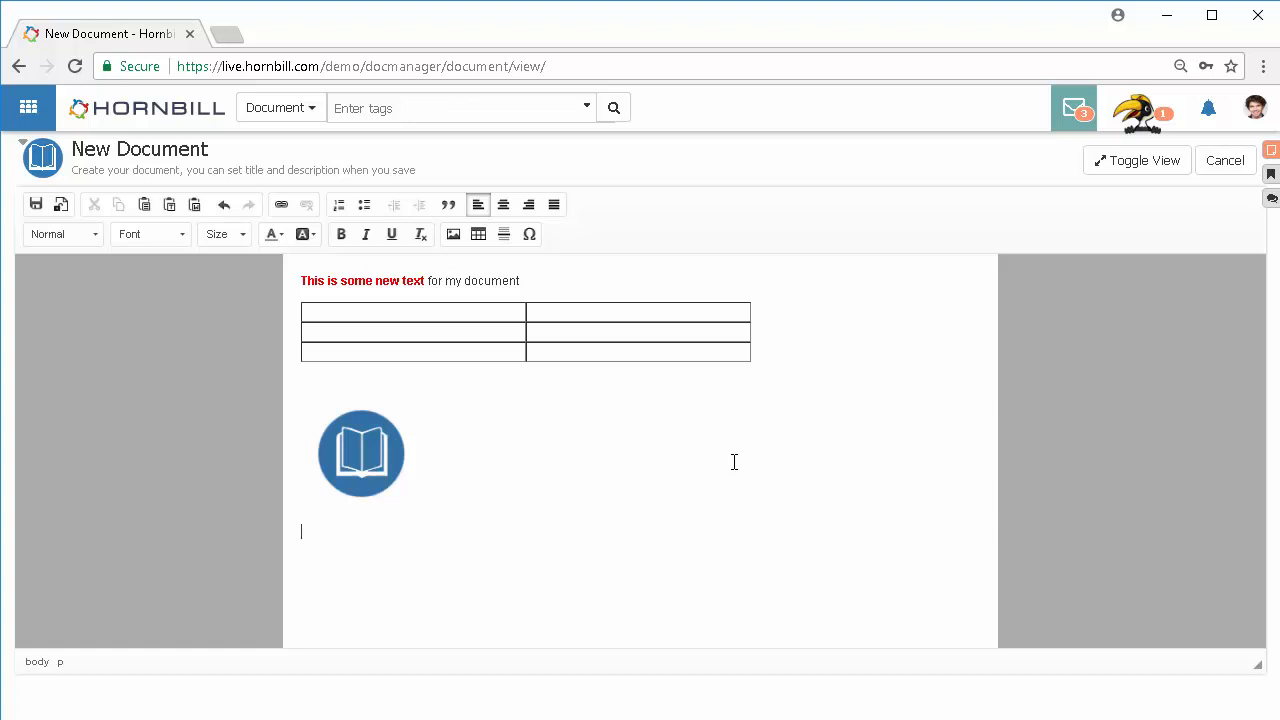
left_click(281, 207)
left_click(509, 346)
type("News")
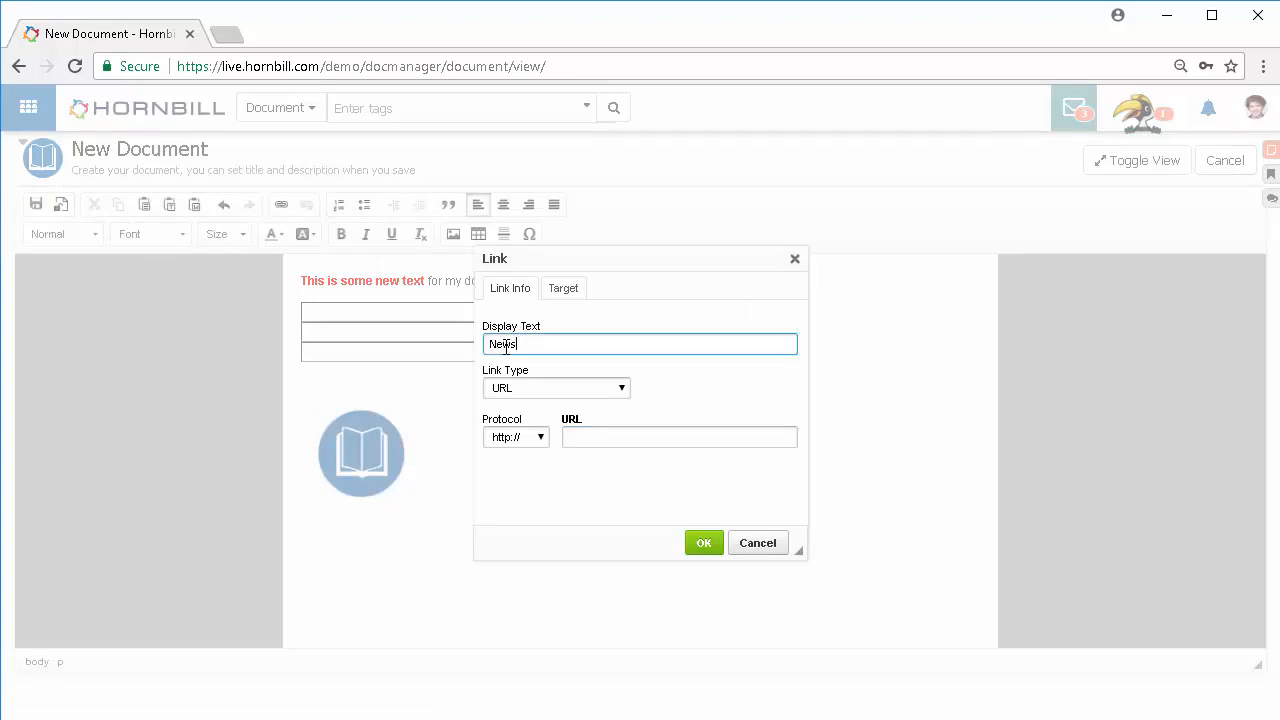
left_click(611, 440)
type("www.bb")
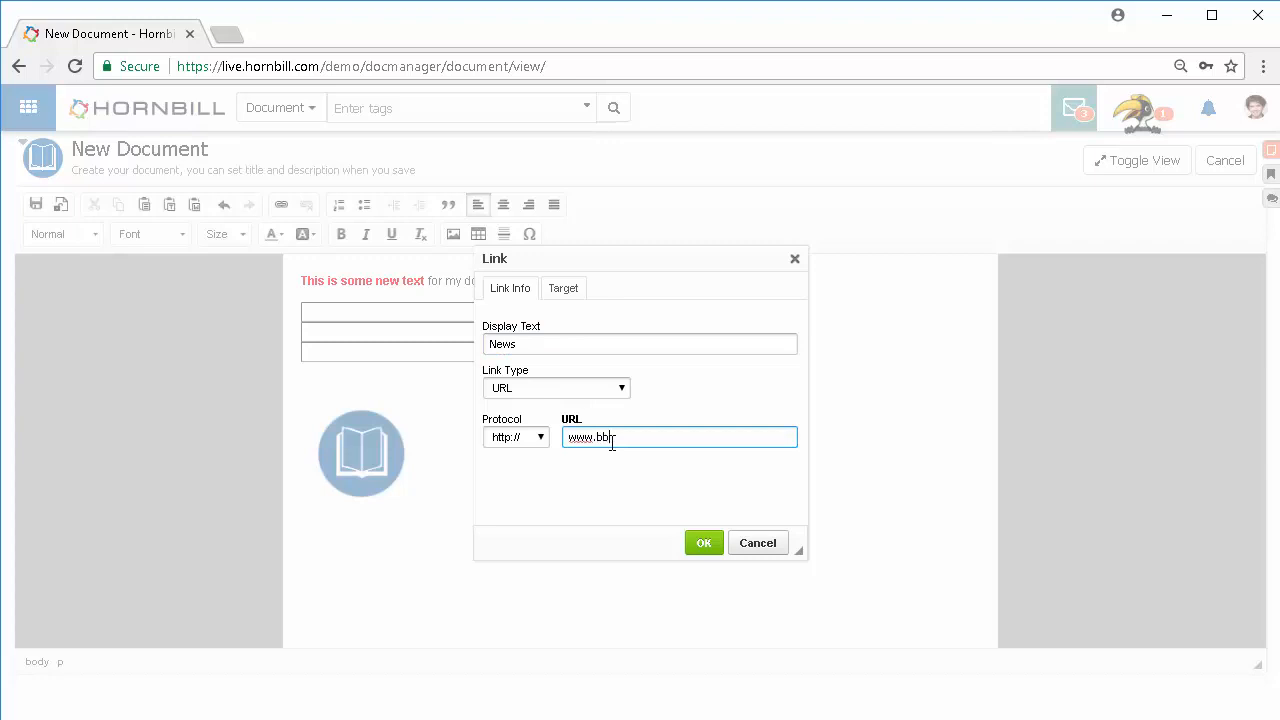
type("c.co.uk")
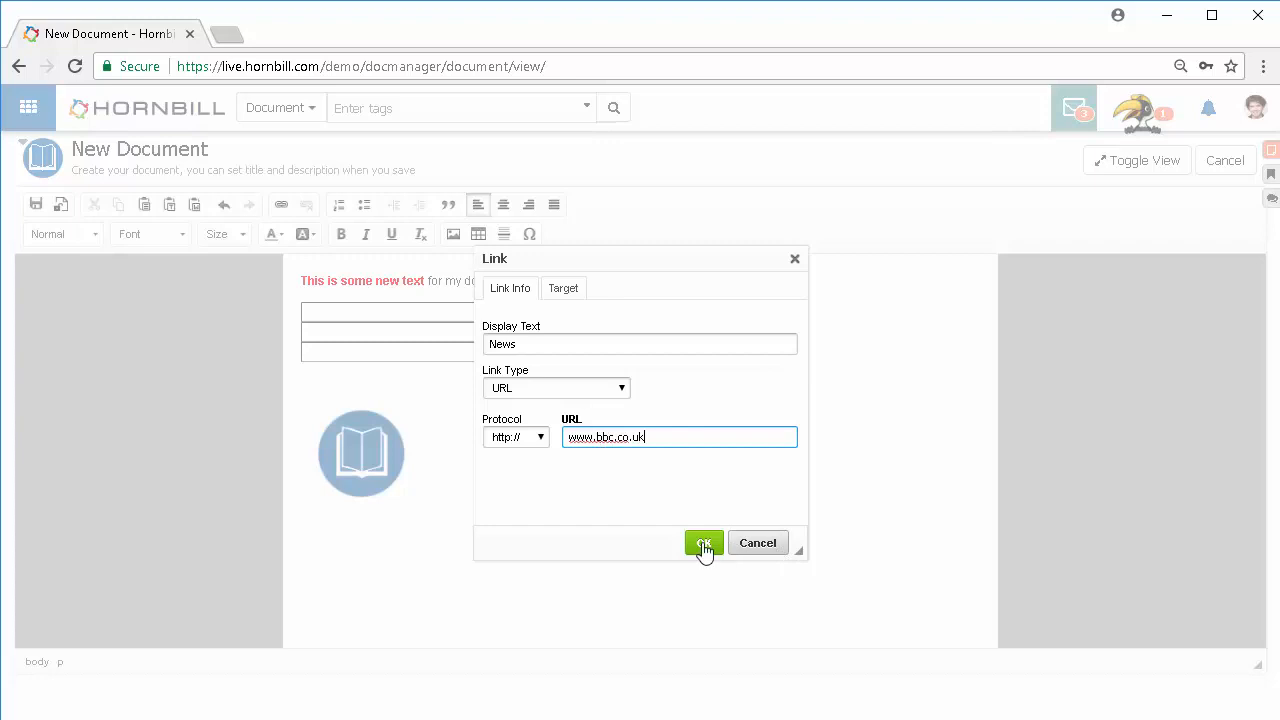
left_click(704, 545)
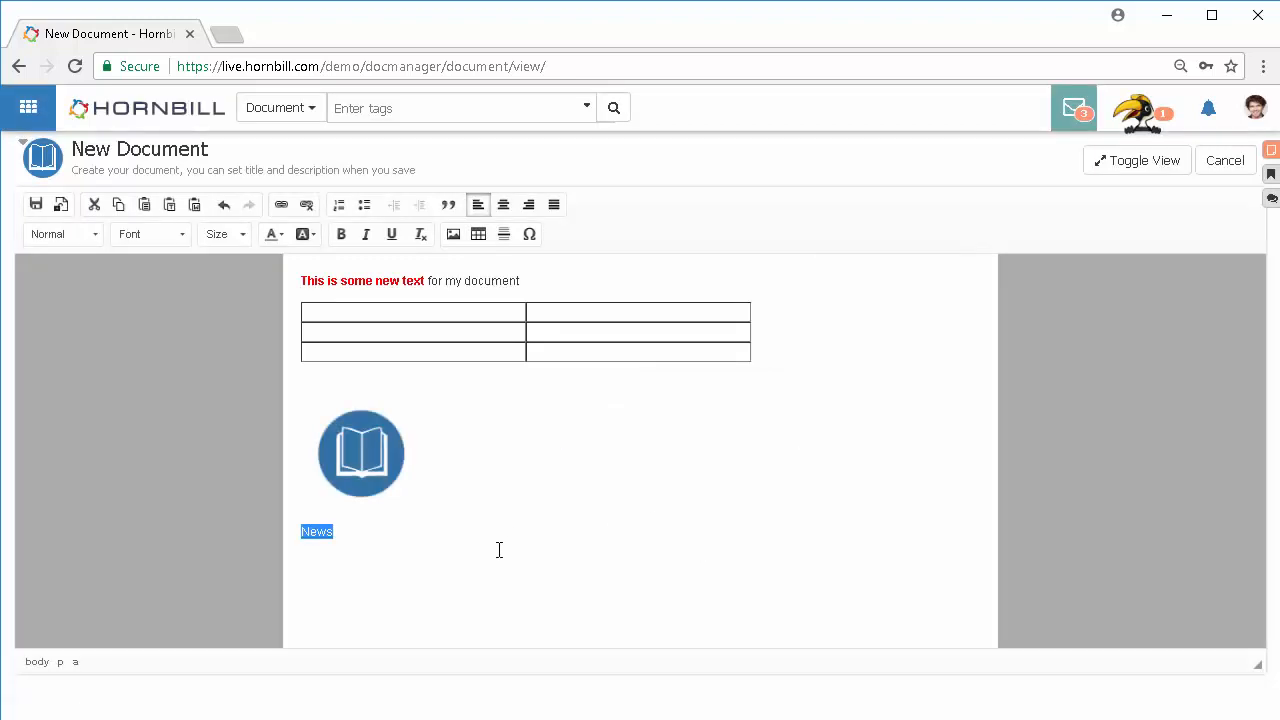
left_click(499, 550)
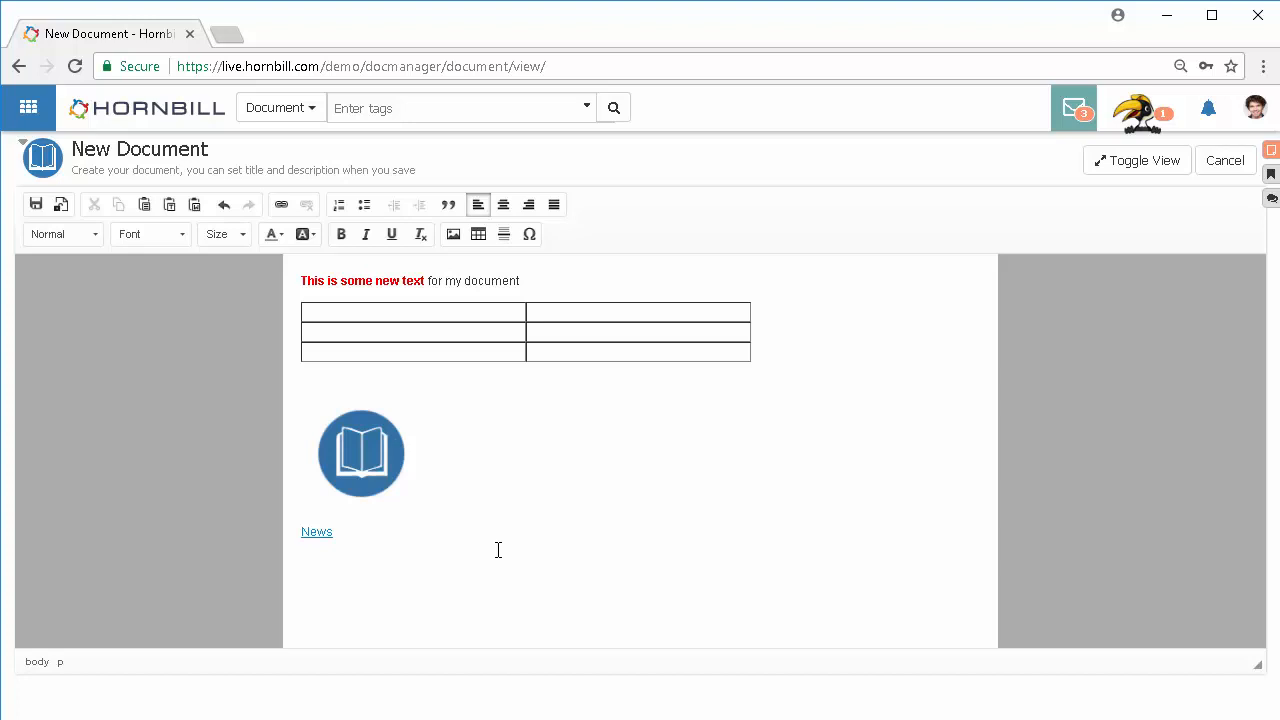
Step: Save the document titled News with a review date of 30-04-2018
left_click(36, 205)
left_click(410, 222)
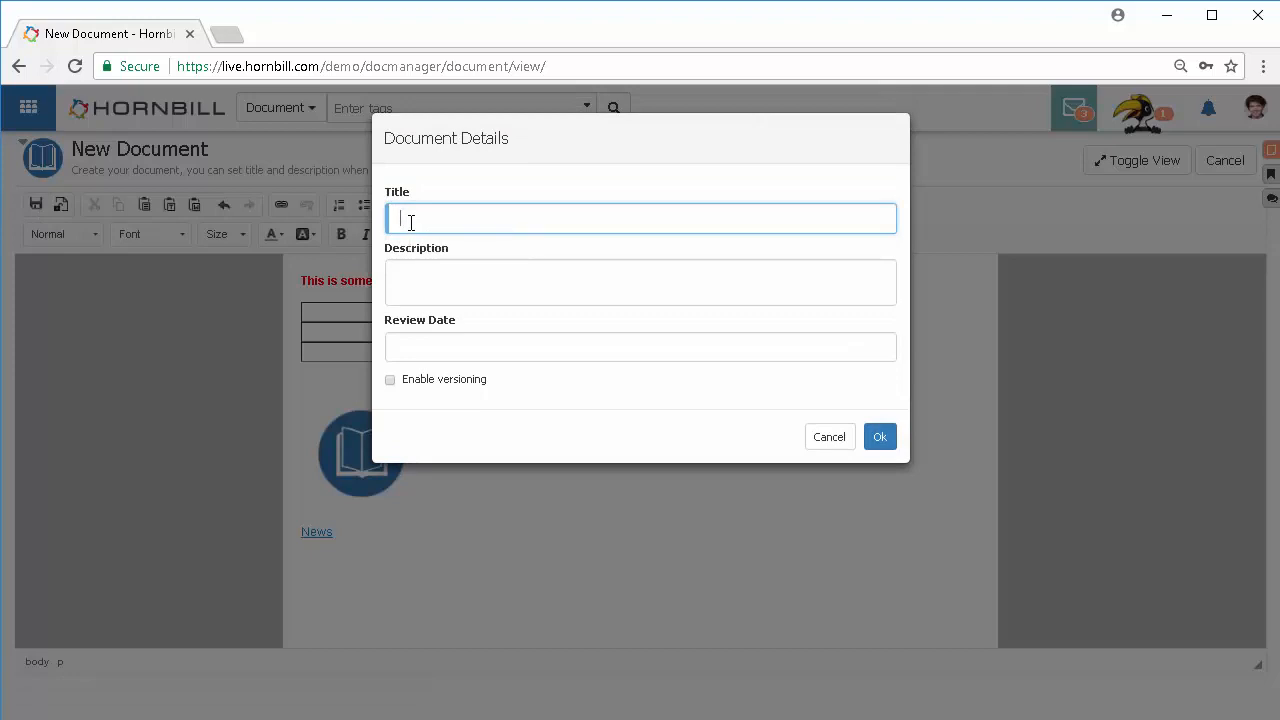
type("News")
left_click(409, 276)
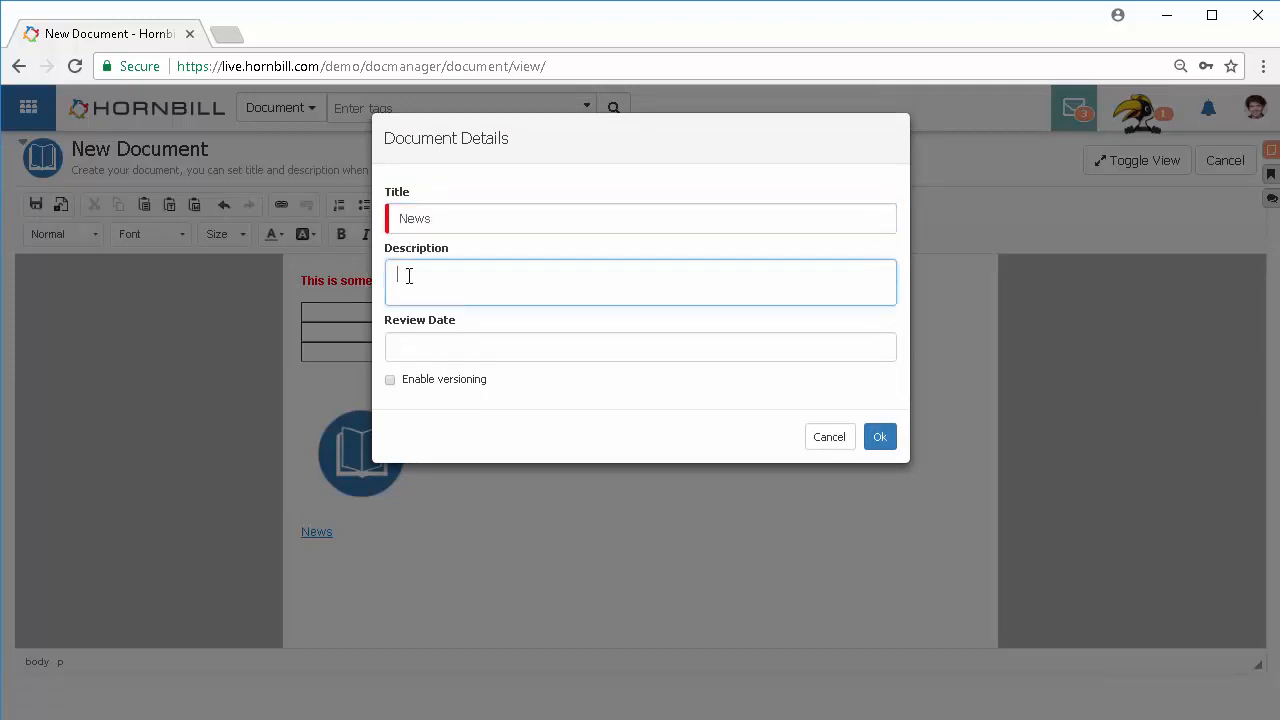
left_click(407, 342)
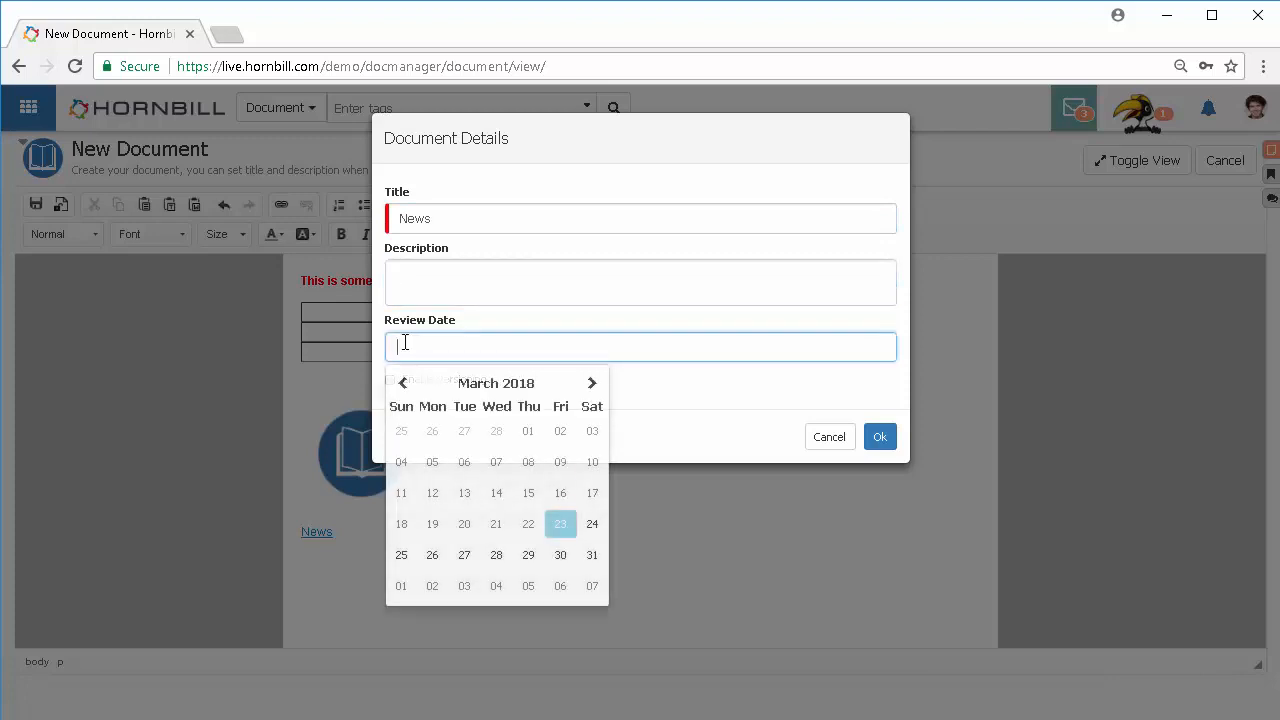
left_click(591, 384)
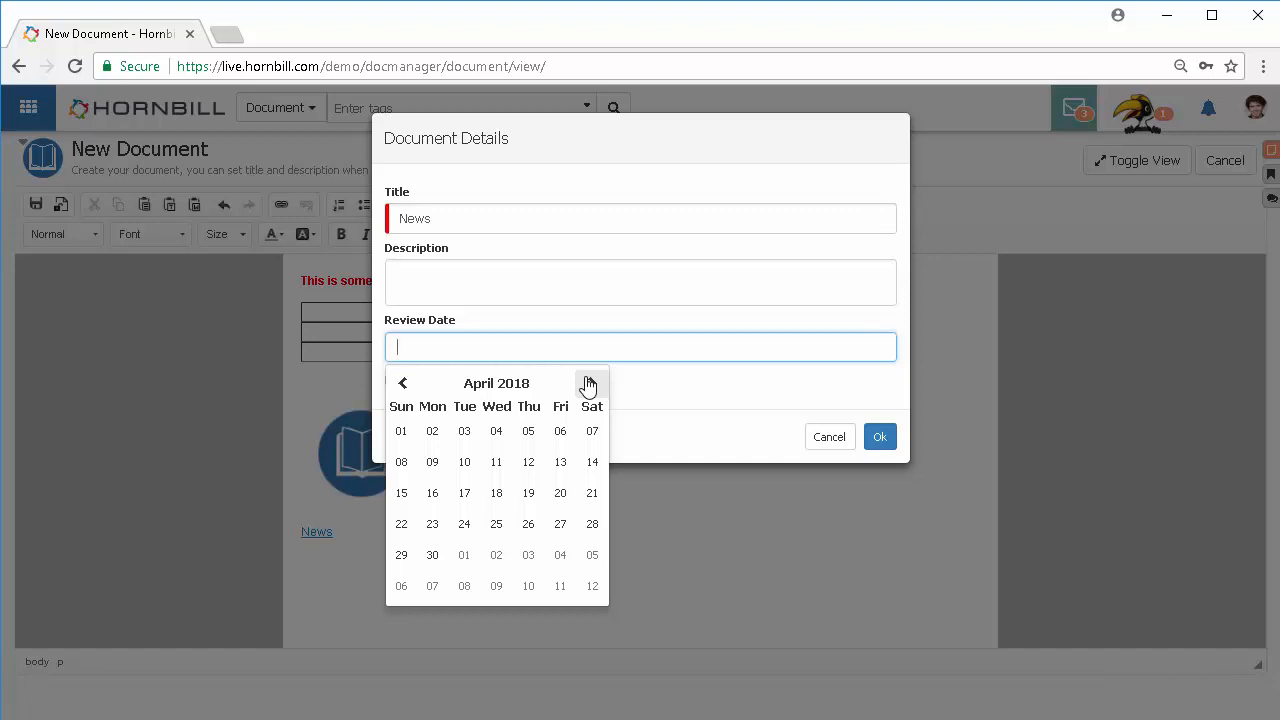
left_click(432, 555)
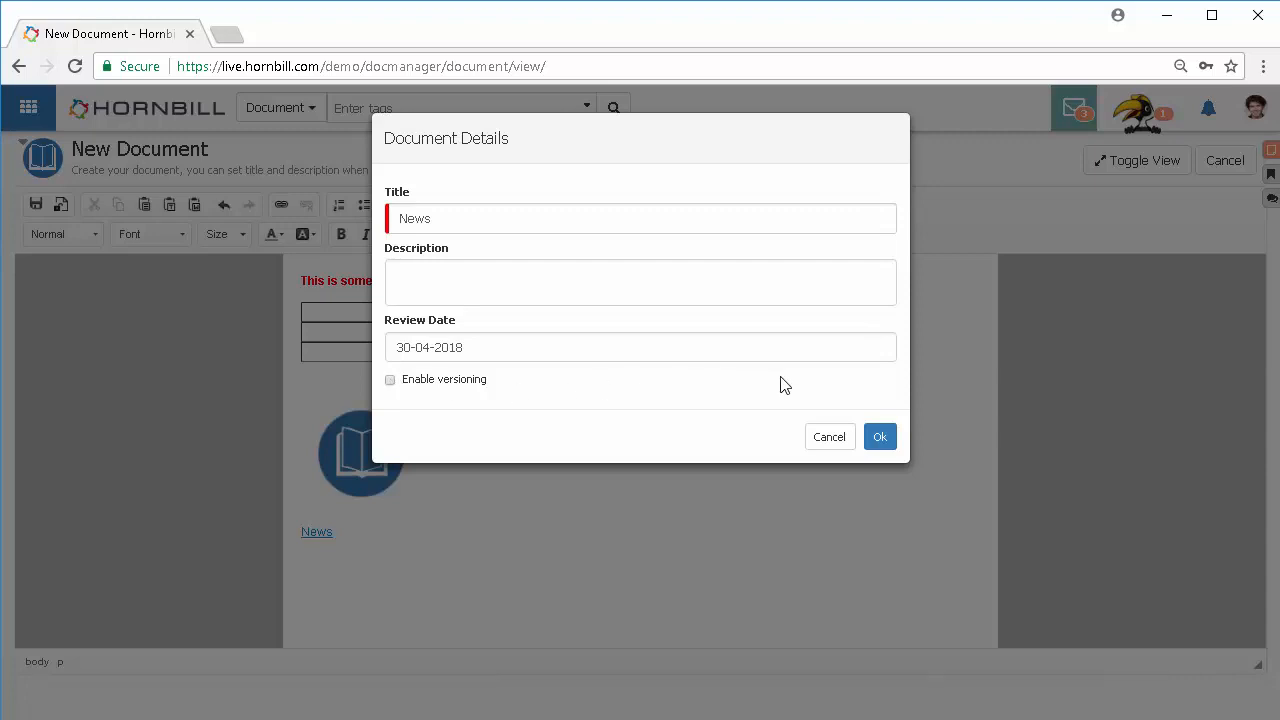
left_click(876, 438)
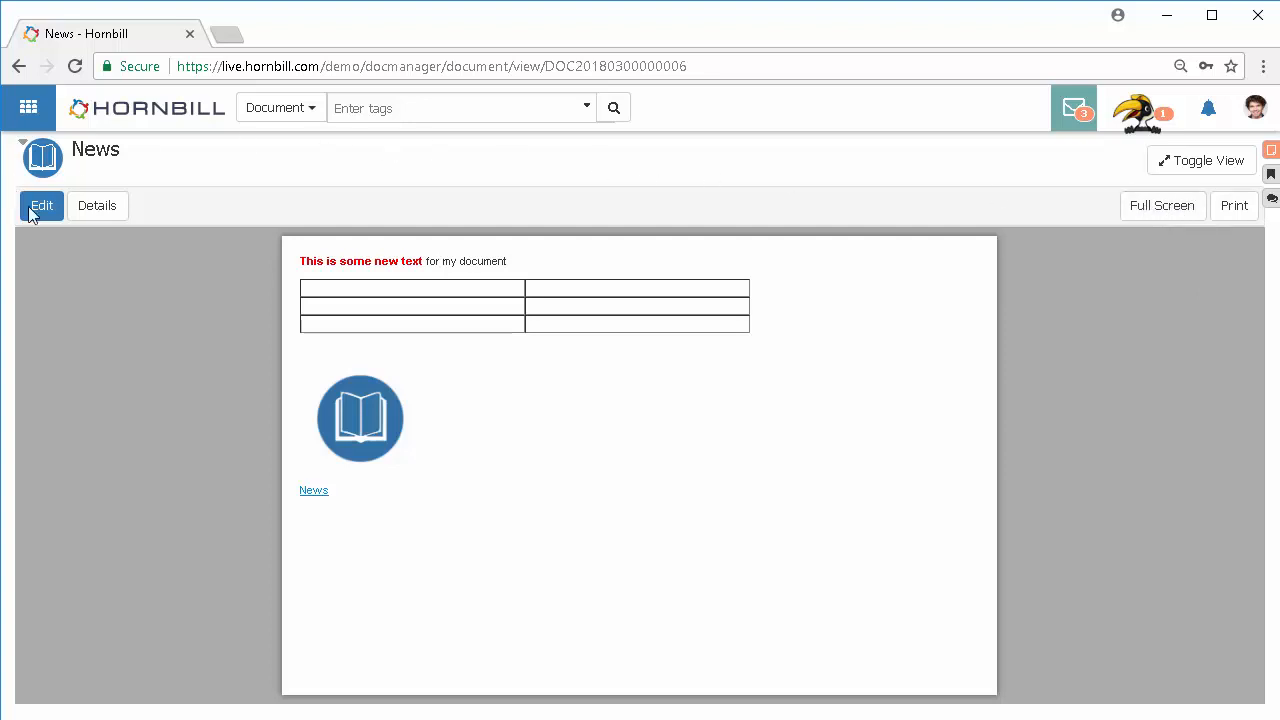
Step: Open the document details and share it with a colleague found by name, allowing view and content modification
left_click(92, 218)
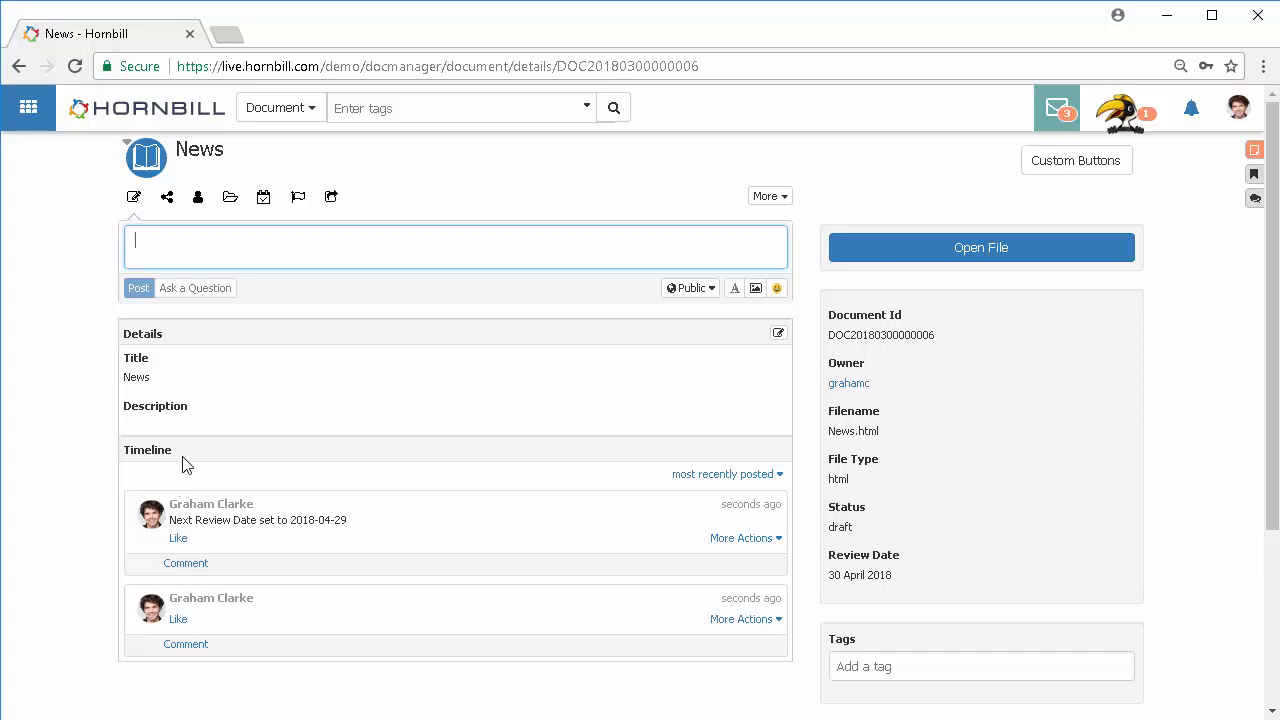
left_click(167, 197)
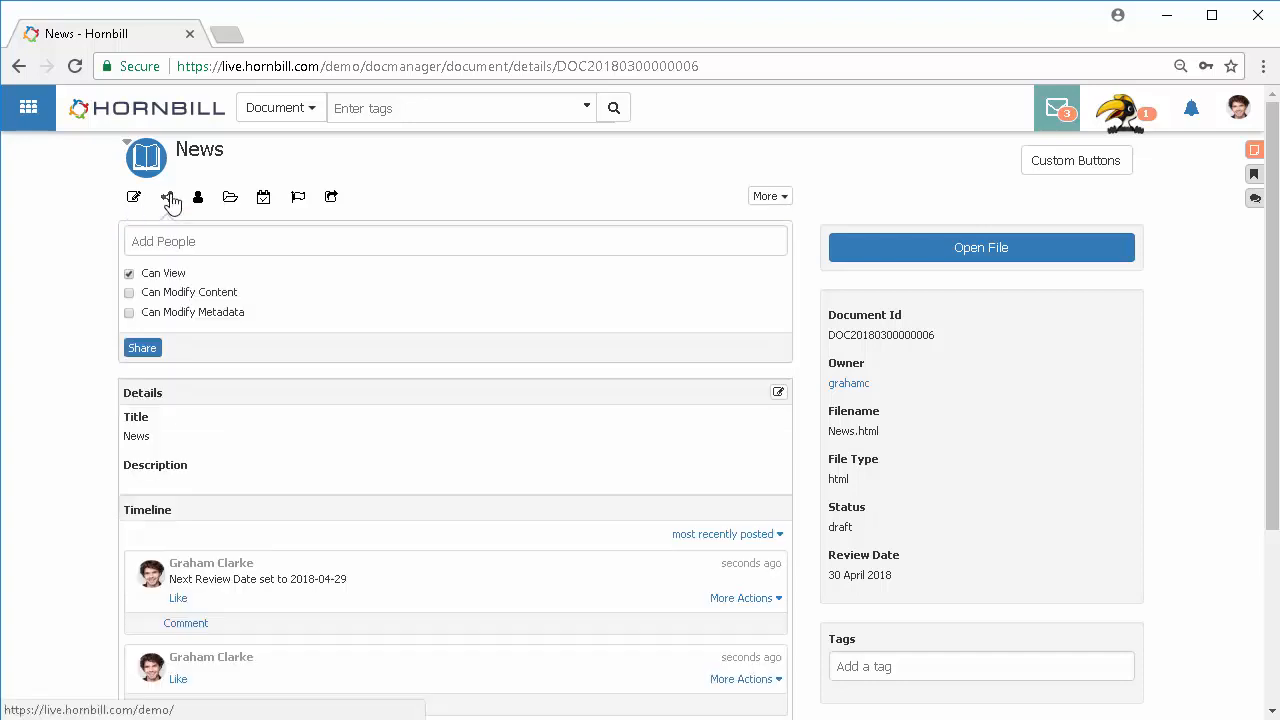
left_click(151, 246)
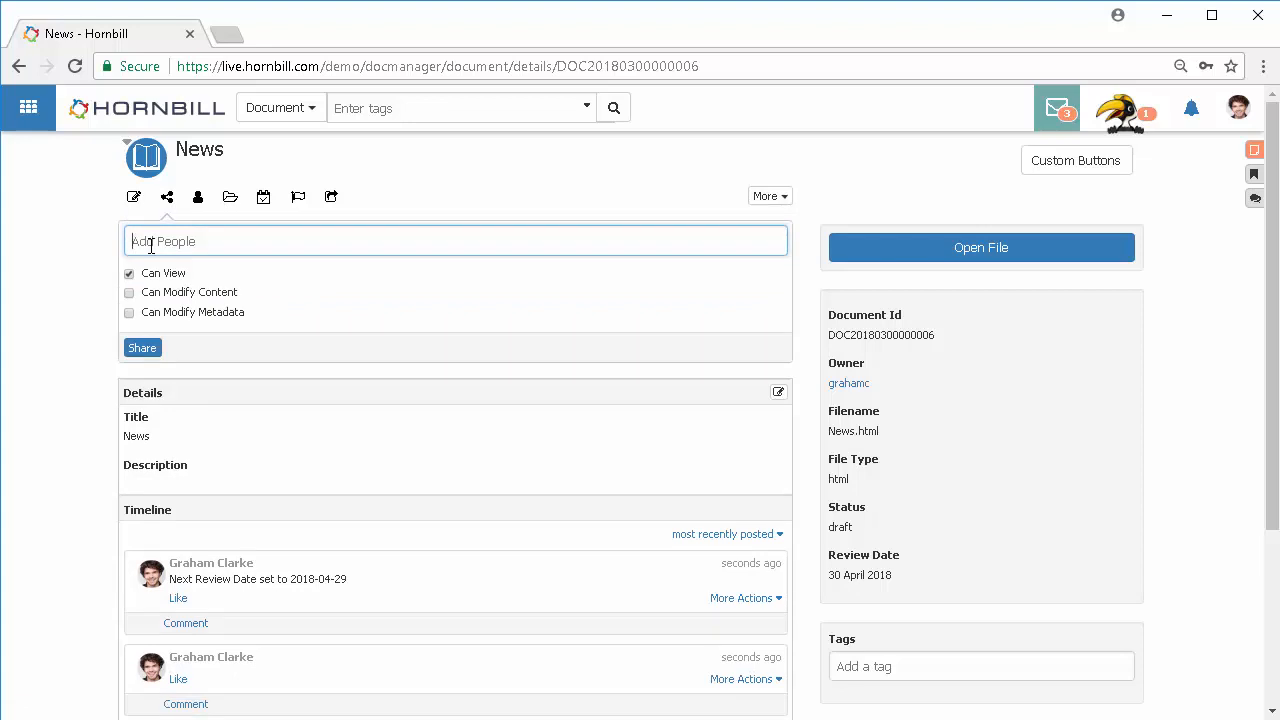
type("anna")
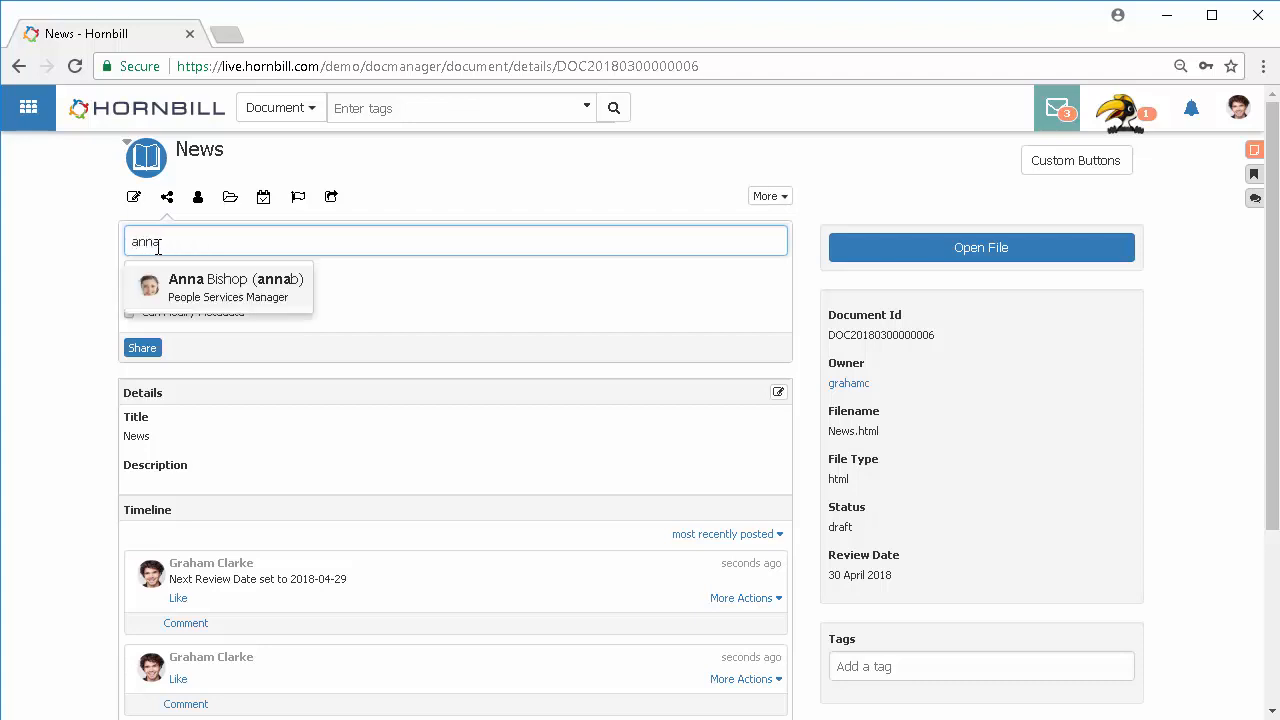
left_click(222, 281)
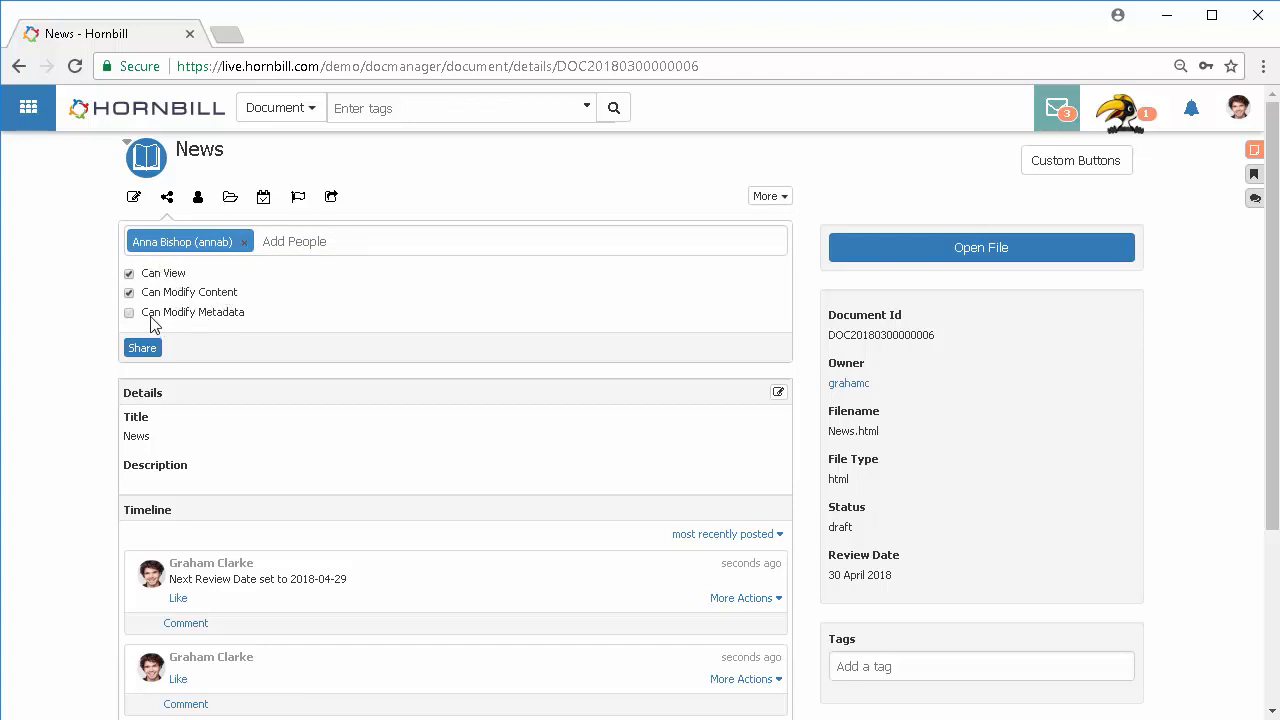
left_click(142, 350)
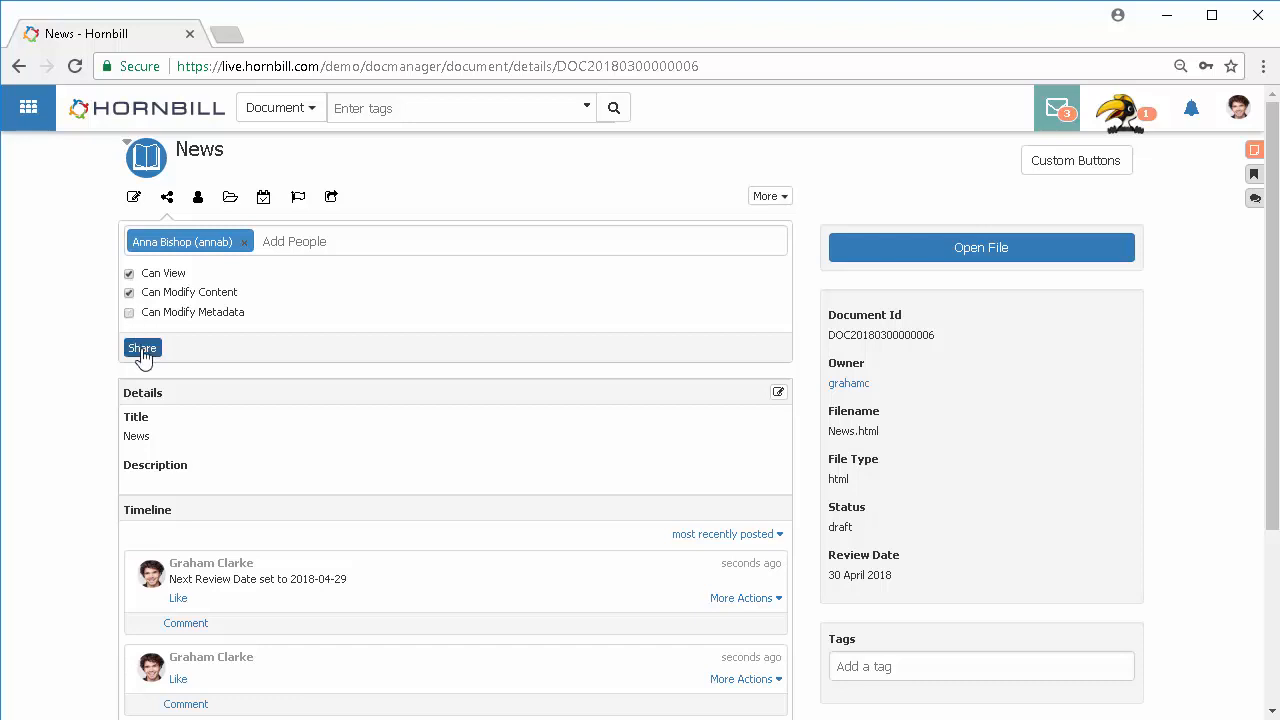
left_click(142, 349)
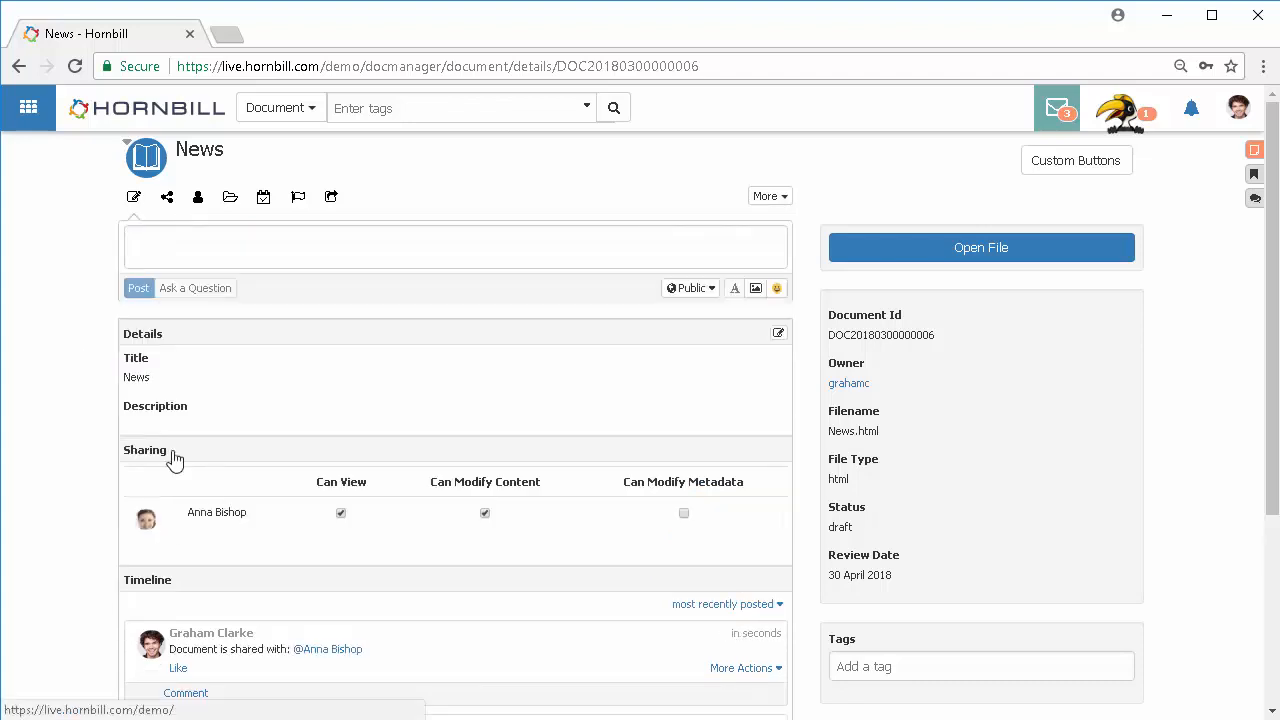
Step: Remove the colleague's modify-content permission in the sharing list
left_click(485, 515)
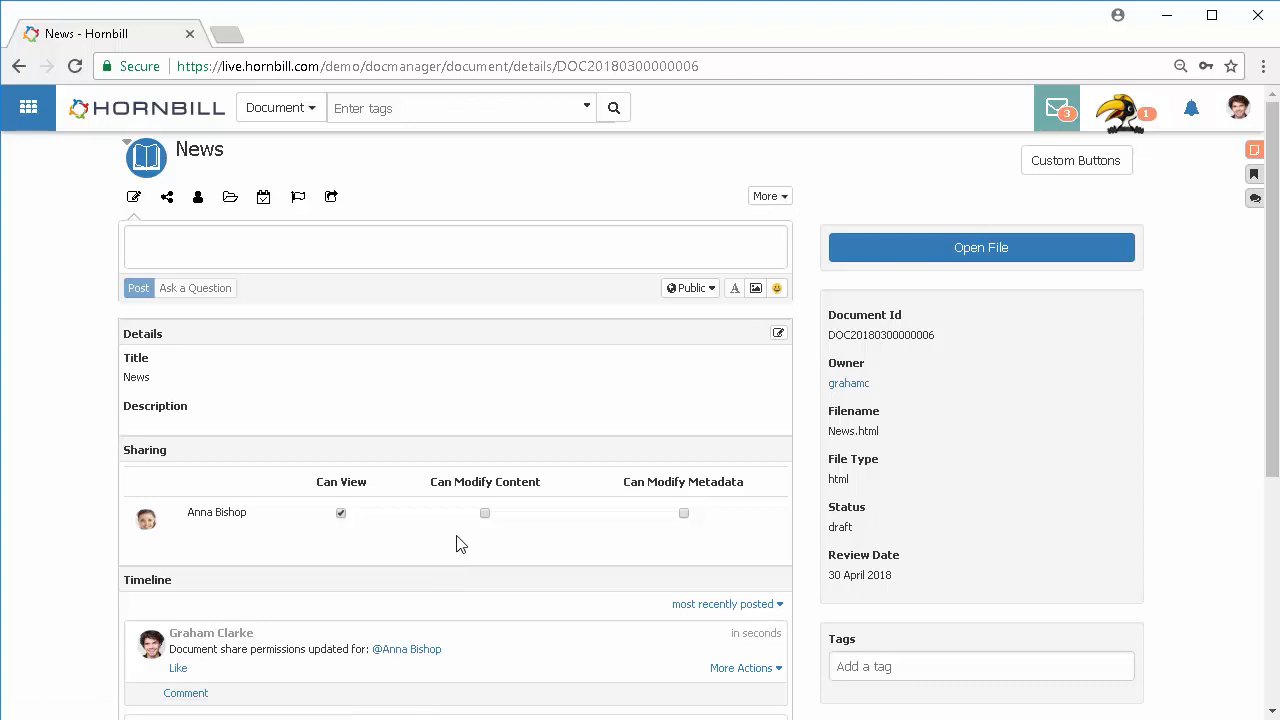
scroll(452, 543, "down", 3)
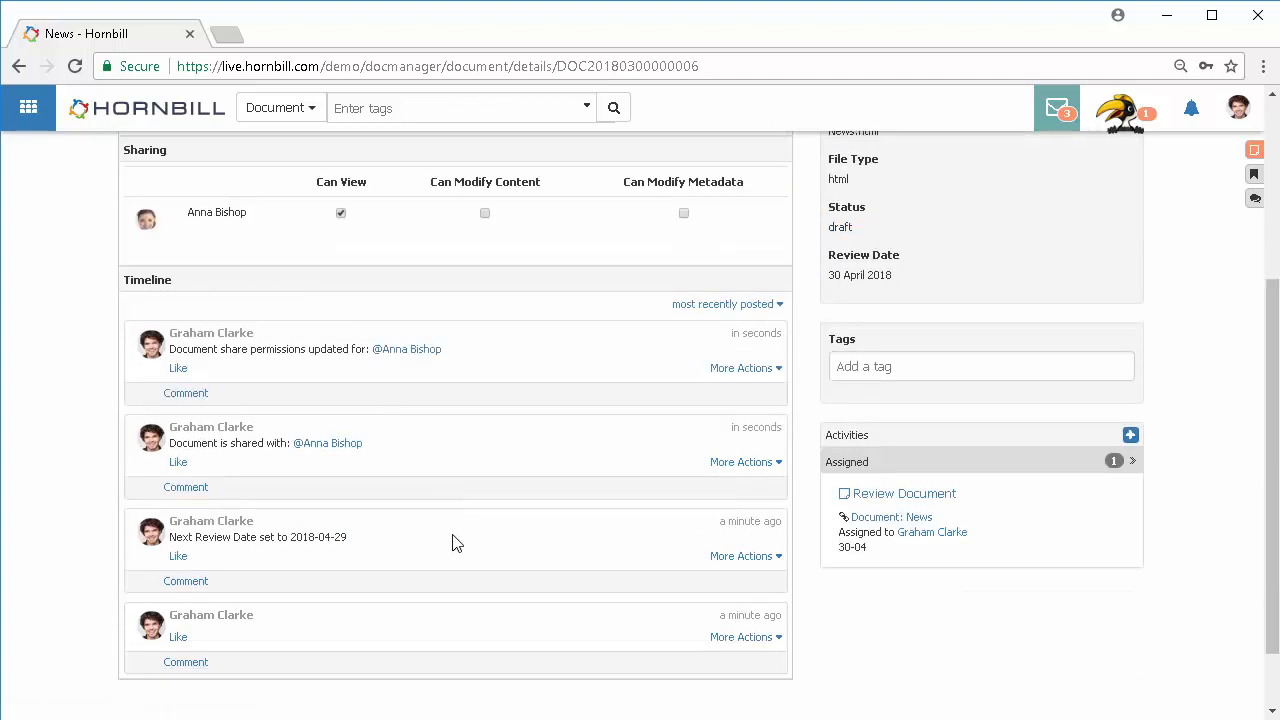
Step: Open the change-owner and add-to-collection panels and view the available collections
scroll(452, 543, "up", 3)
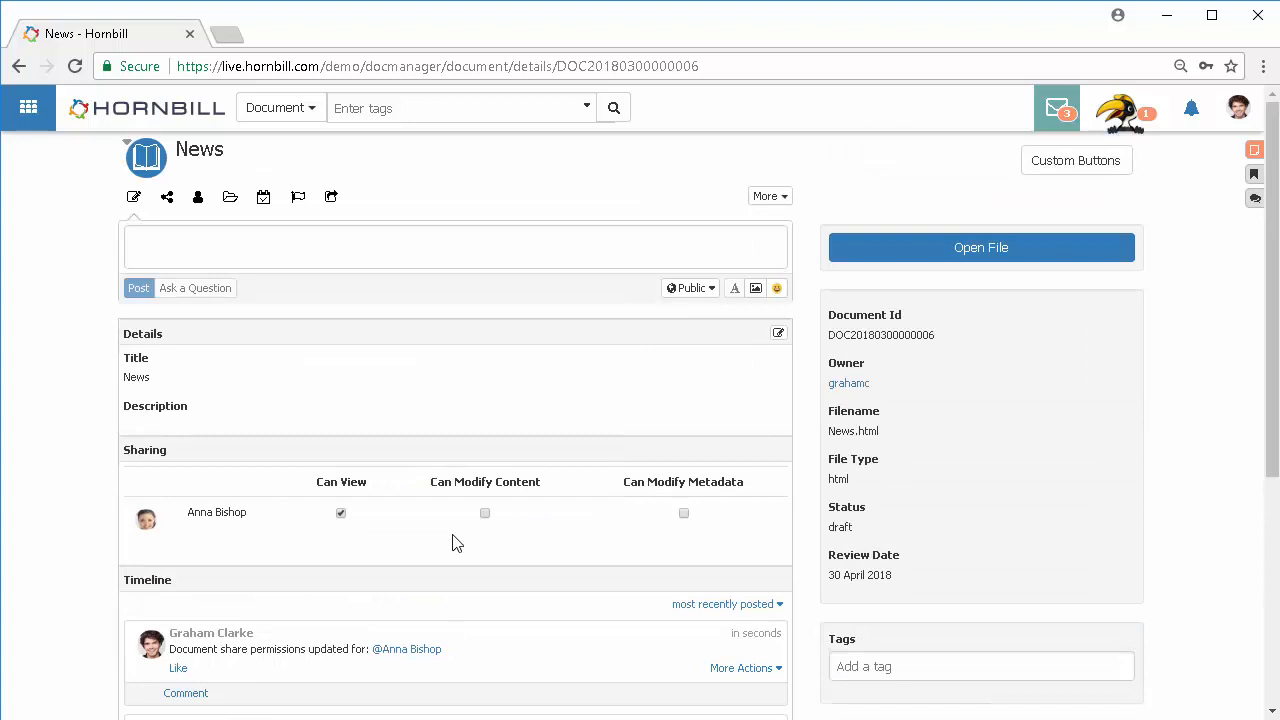
left_click(197, 200)
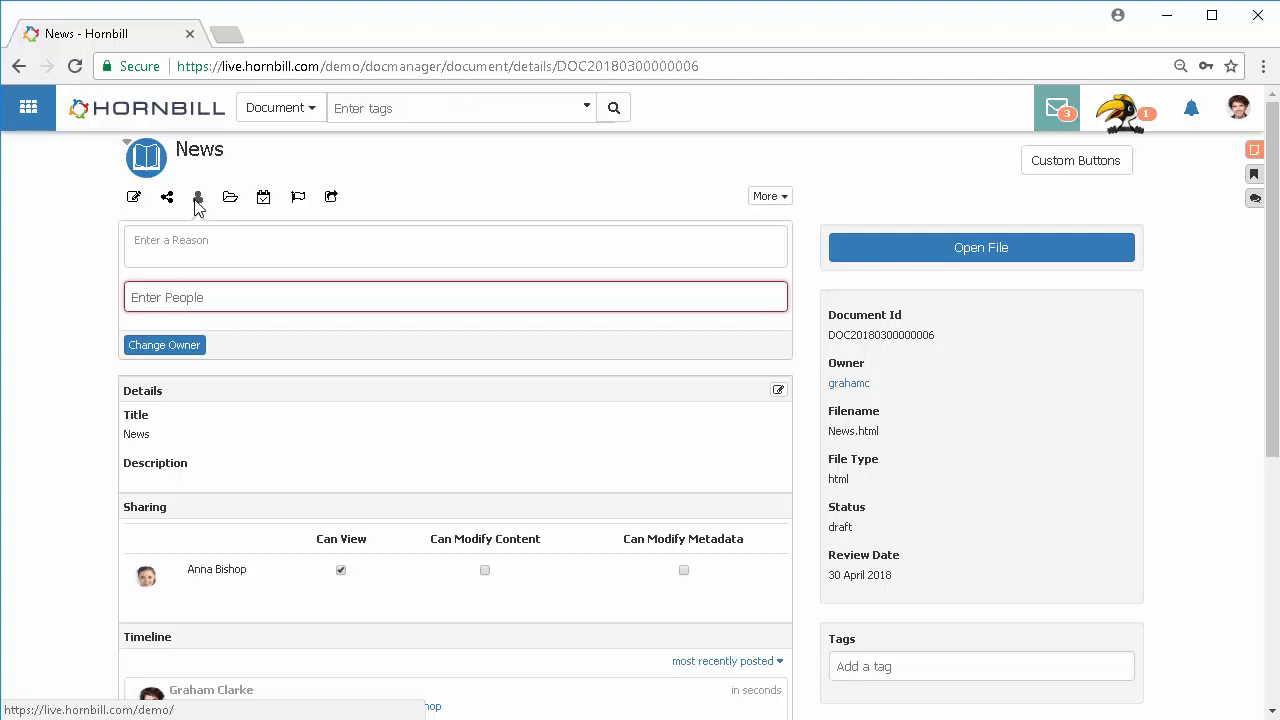
left_click(231, 199)
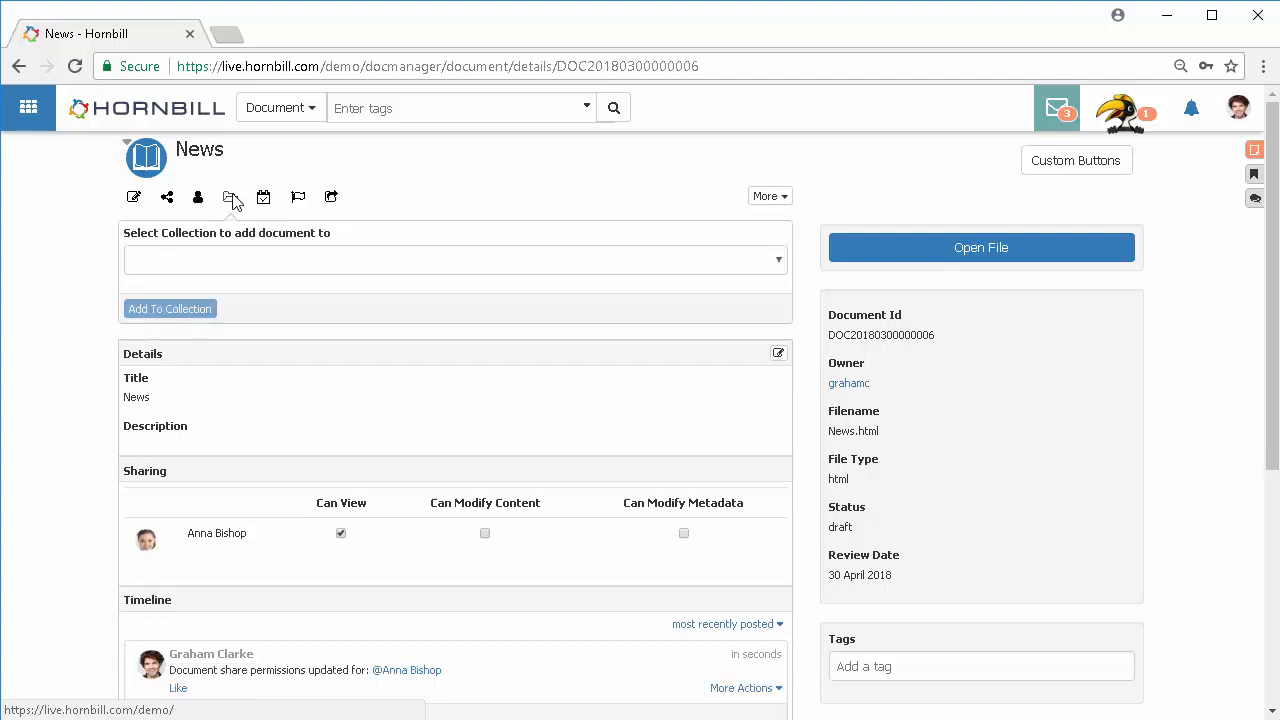
left_click(610, 262)
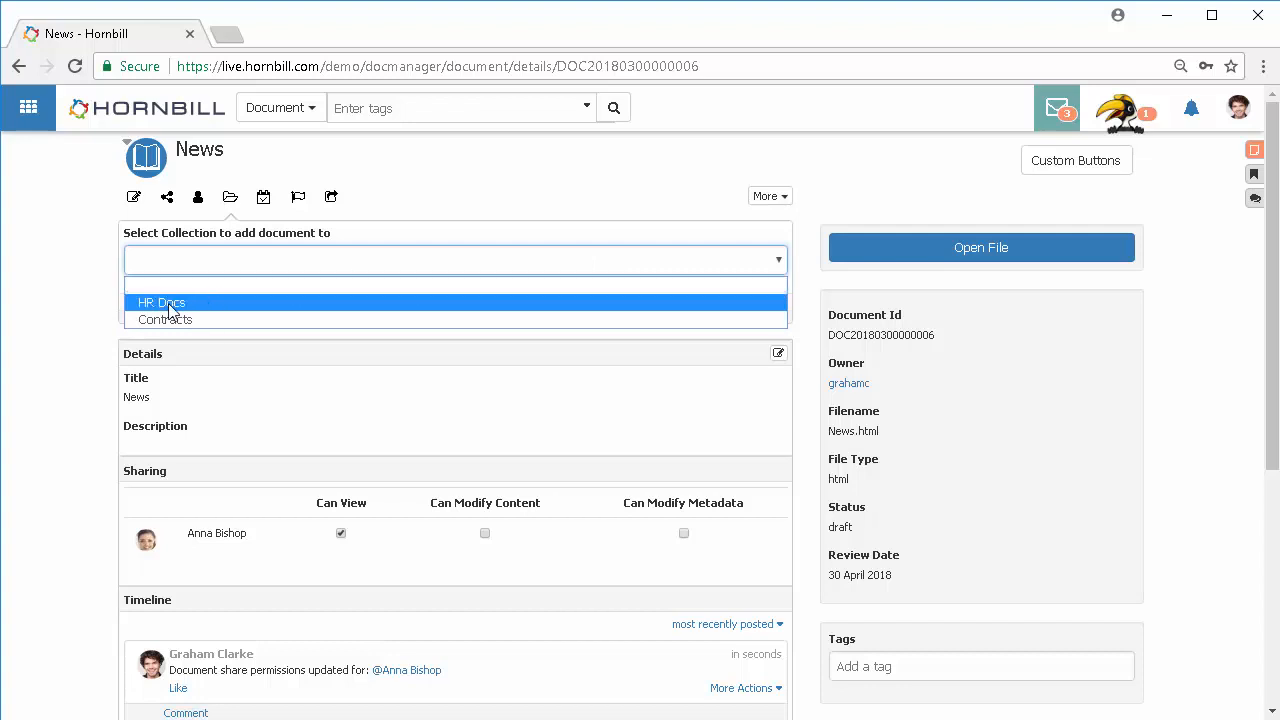
left_click(97, 274)
Step: Change the document's status from the status options to Active
left_click(263, 197)
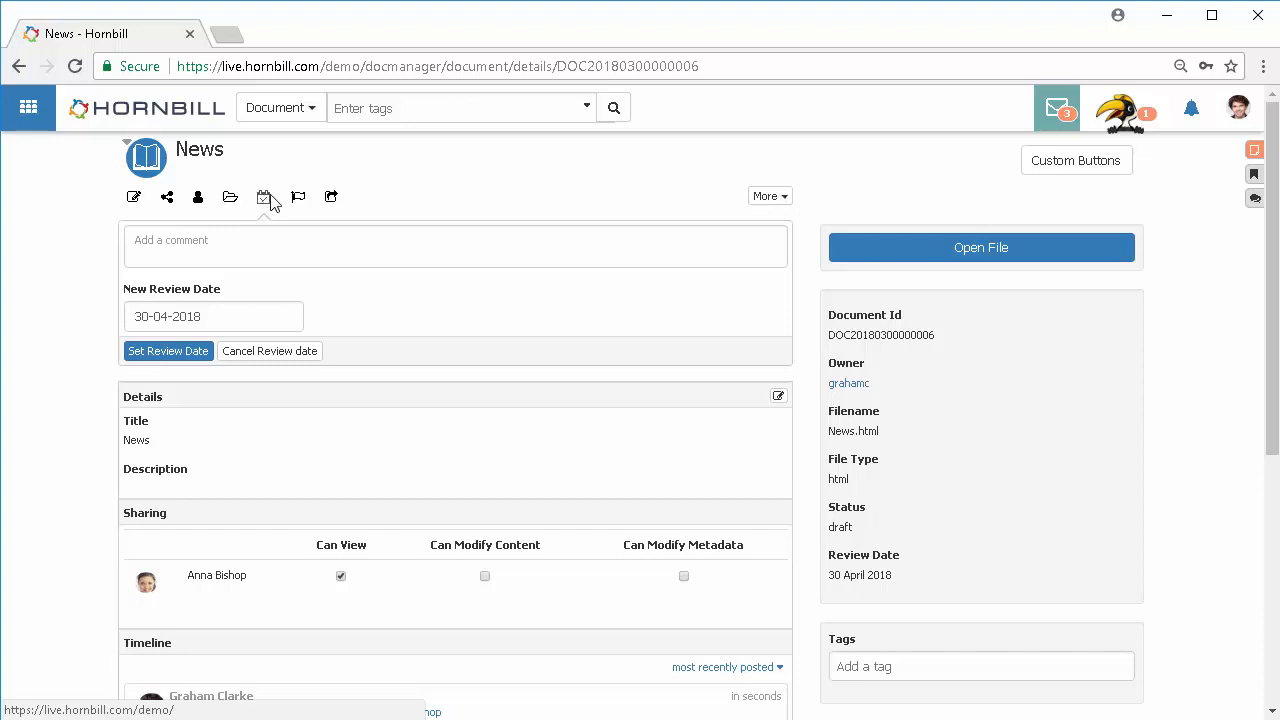
left_click(298, 197)
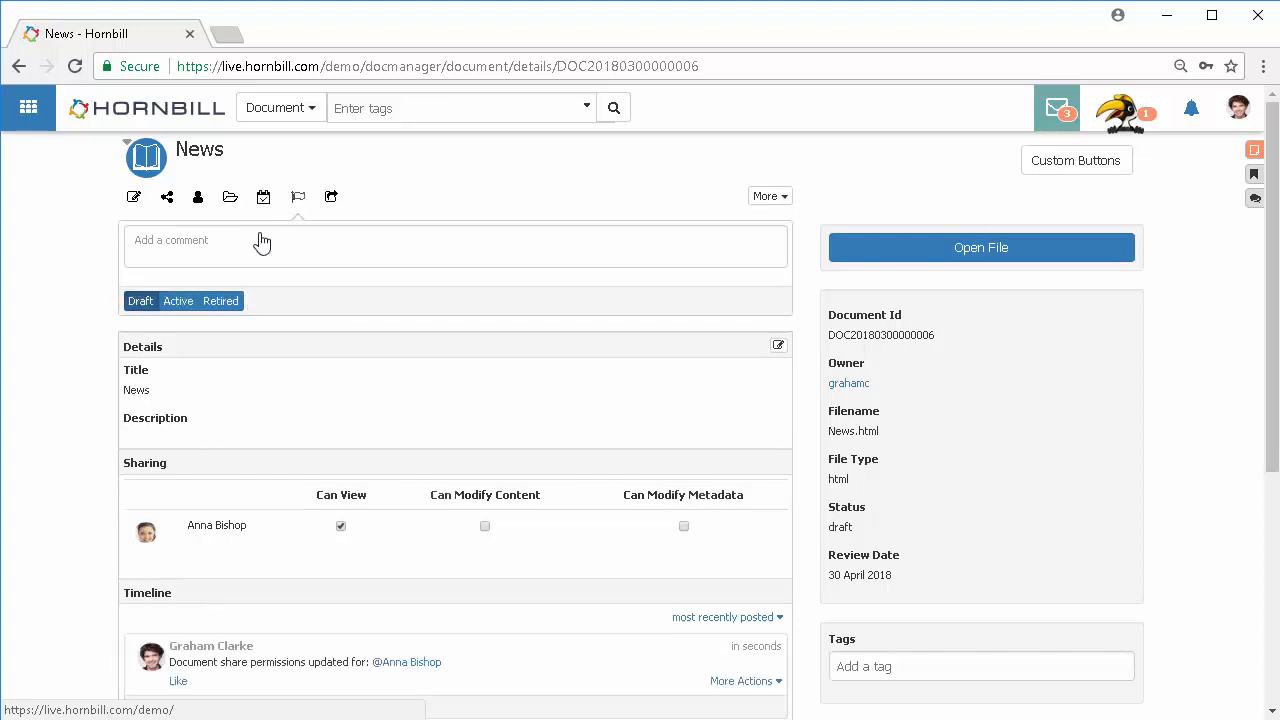
left_click(177, 306)
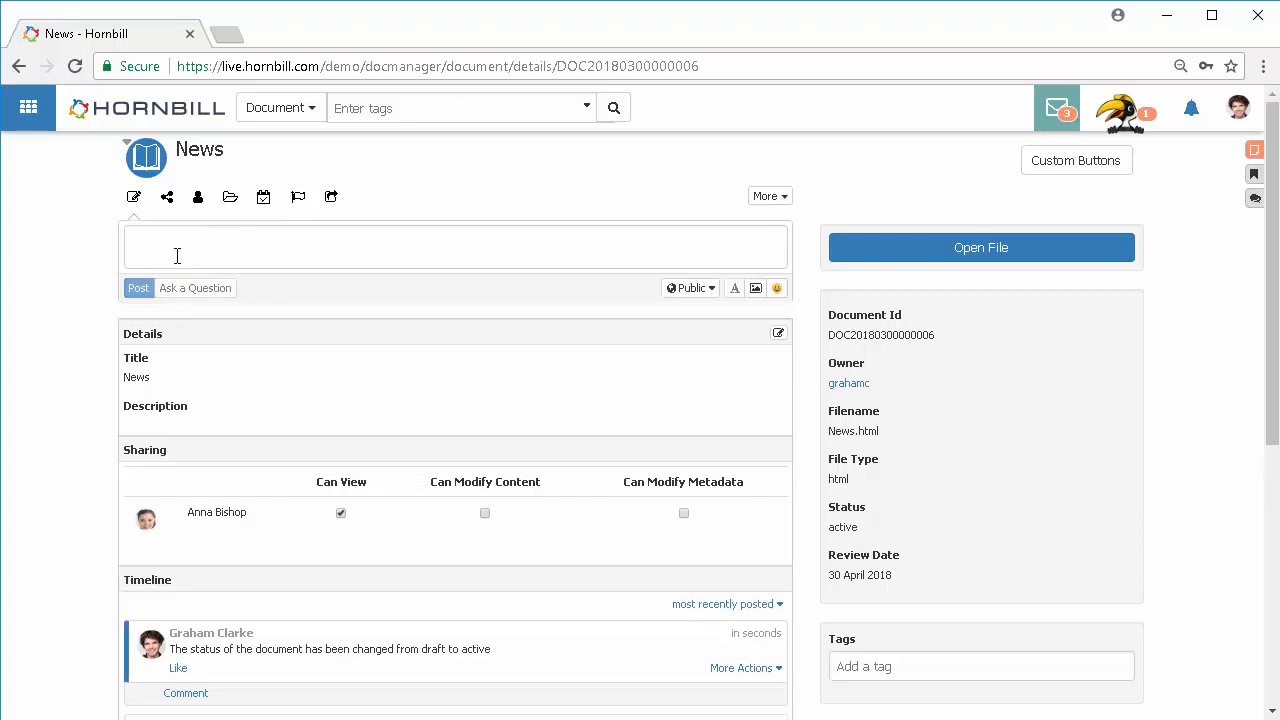
Step: Publish the document to the Support FAQ's library with view permission
left_click(331, 198)
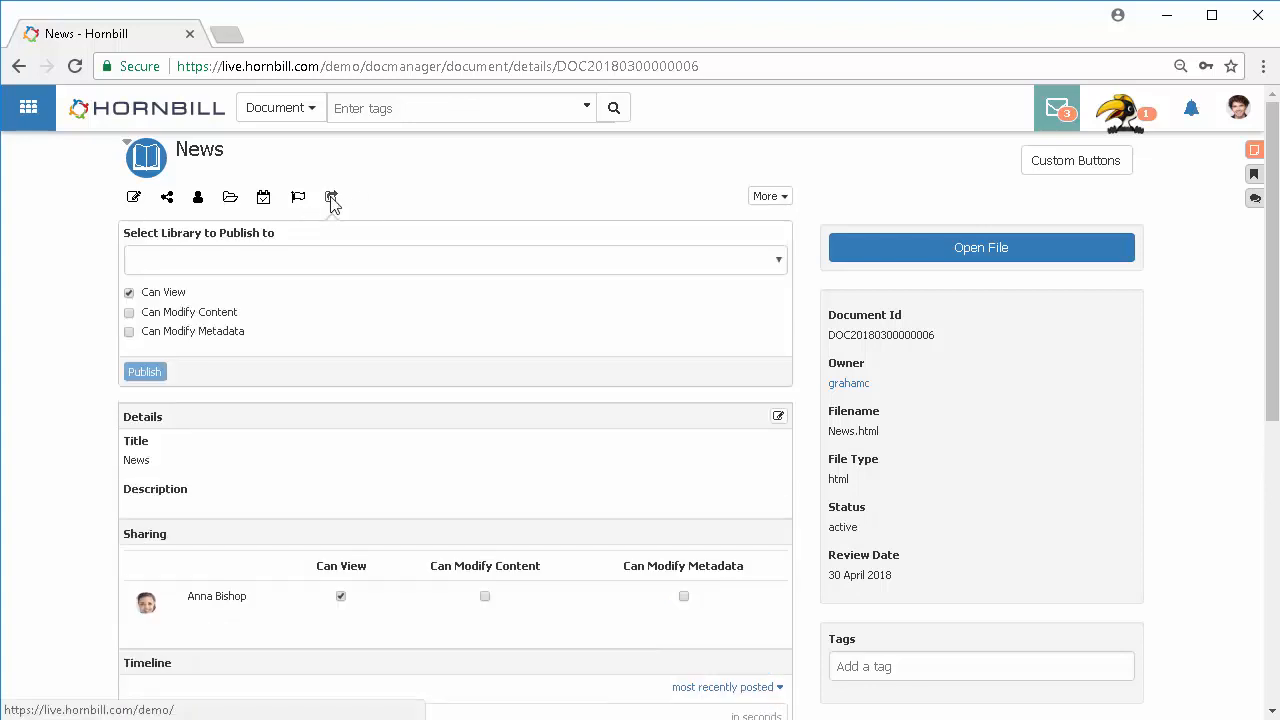
left_click(366, 260)
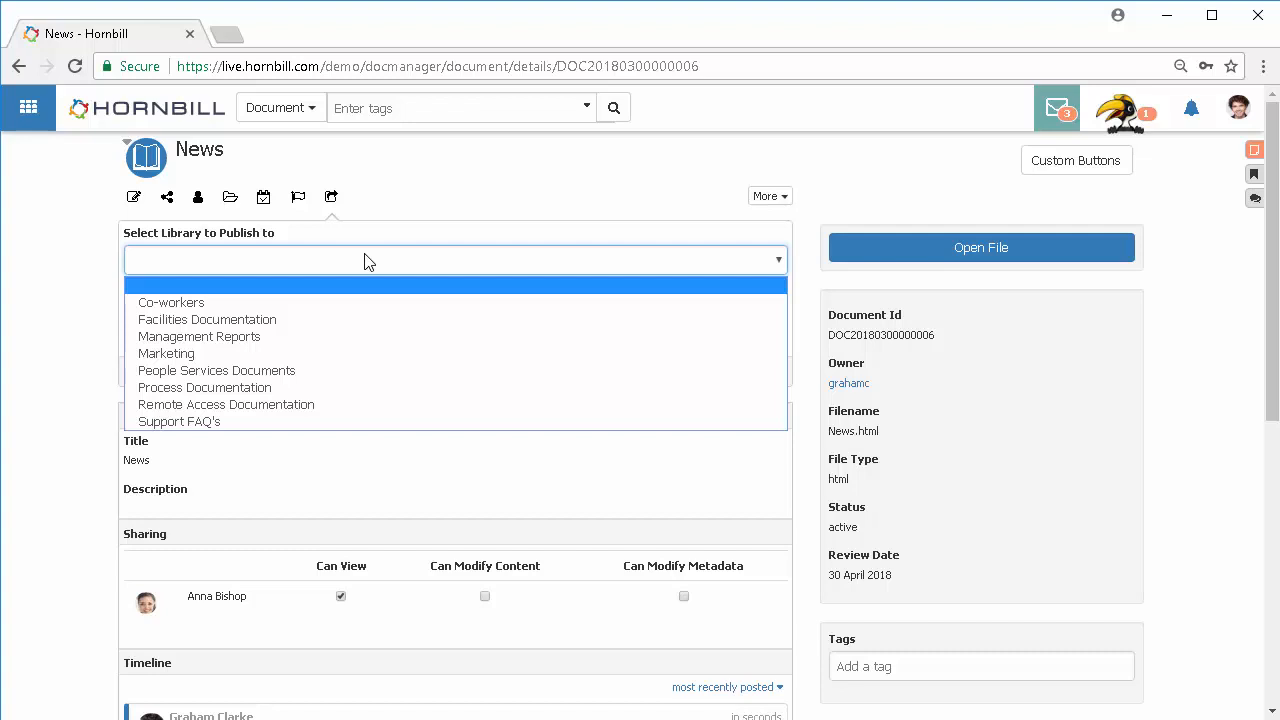
left_click(140, 421)
left_click(145, 372)
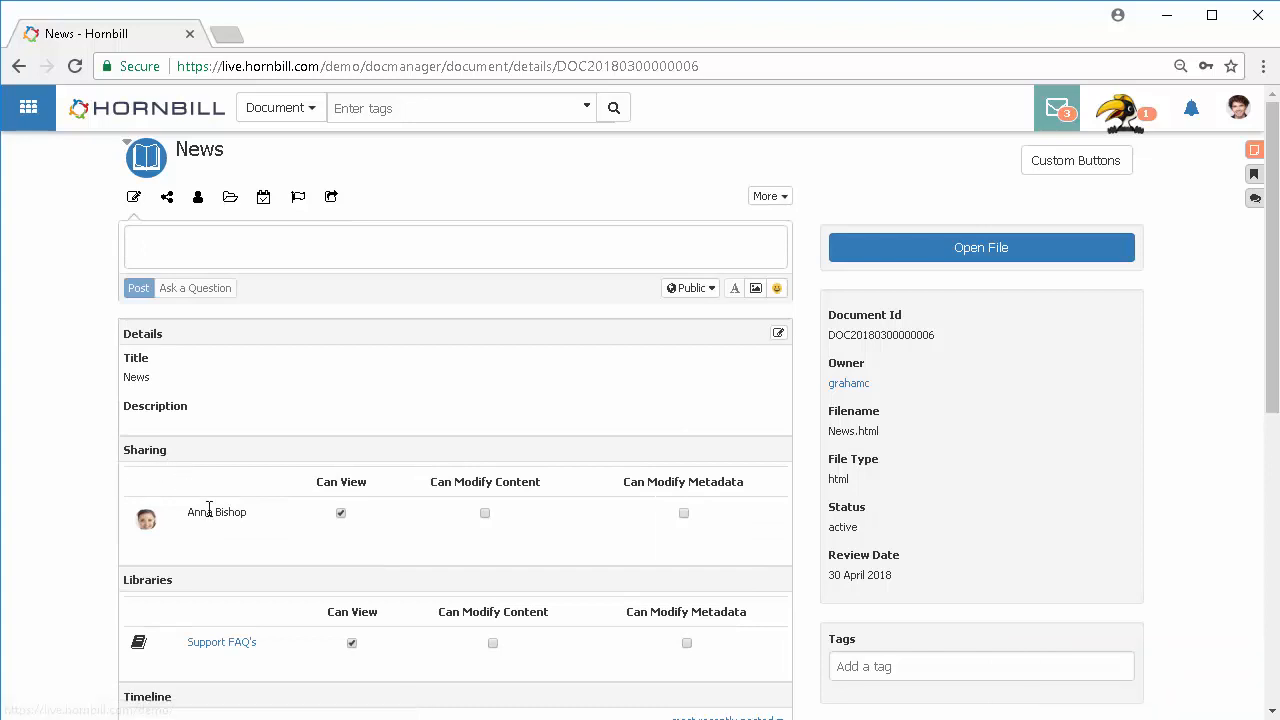
Step: Open the More menu to review the remaining document actions
scroll(235, 580, "down", 1)
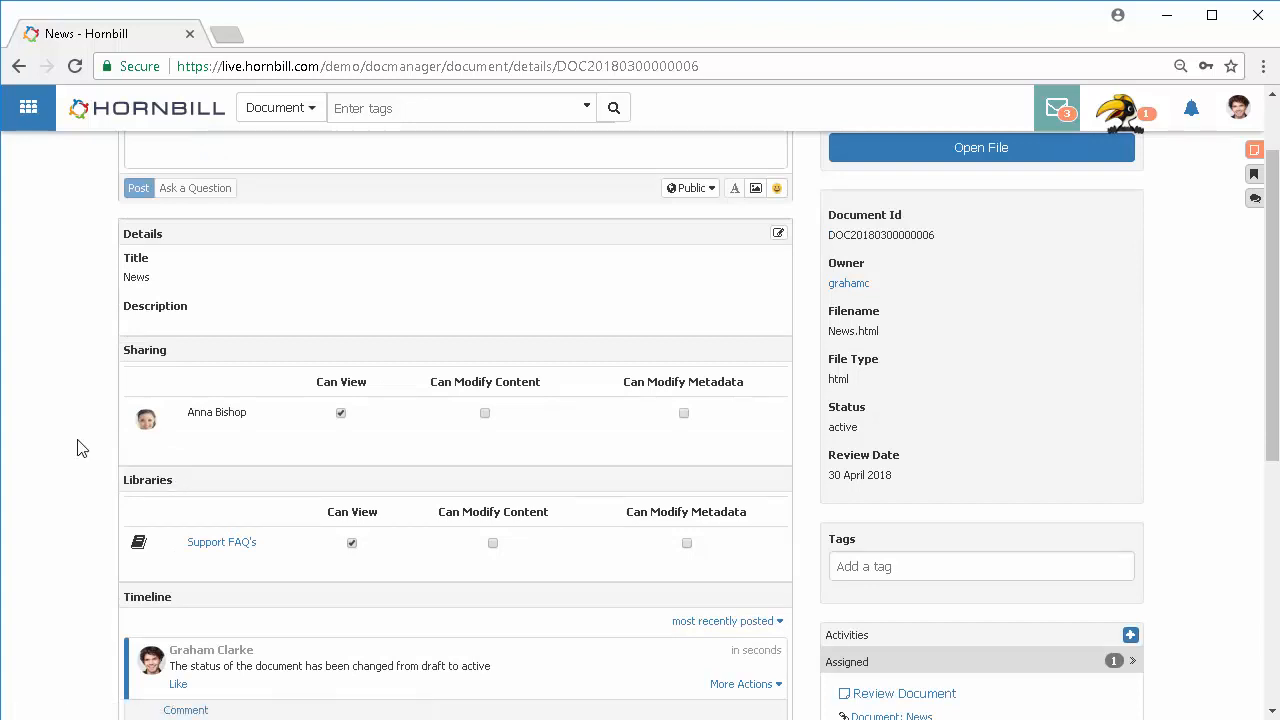
scroll(80, 447, "up", 1)
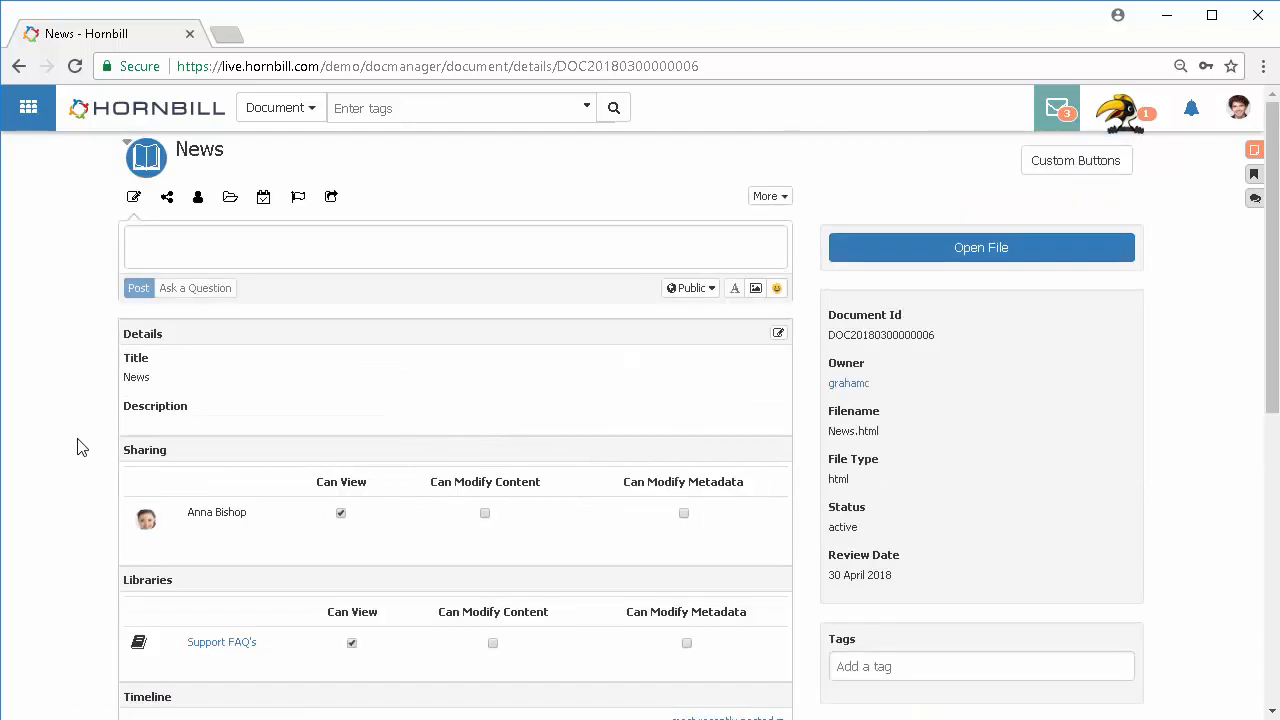
left_click(770, 197)
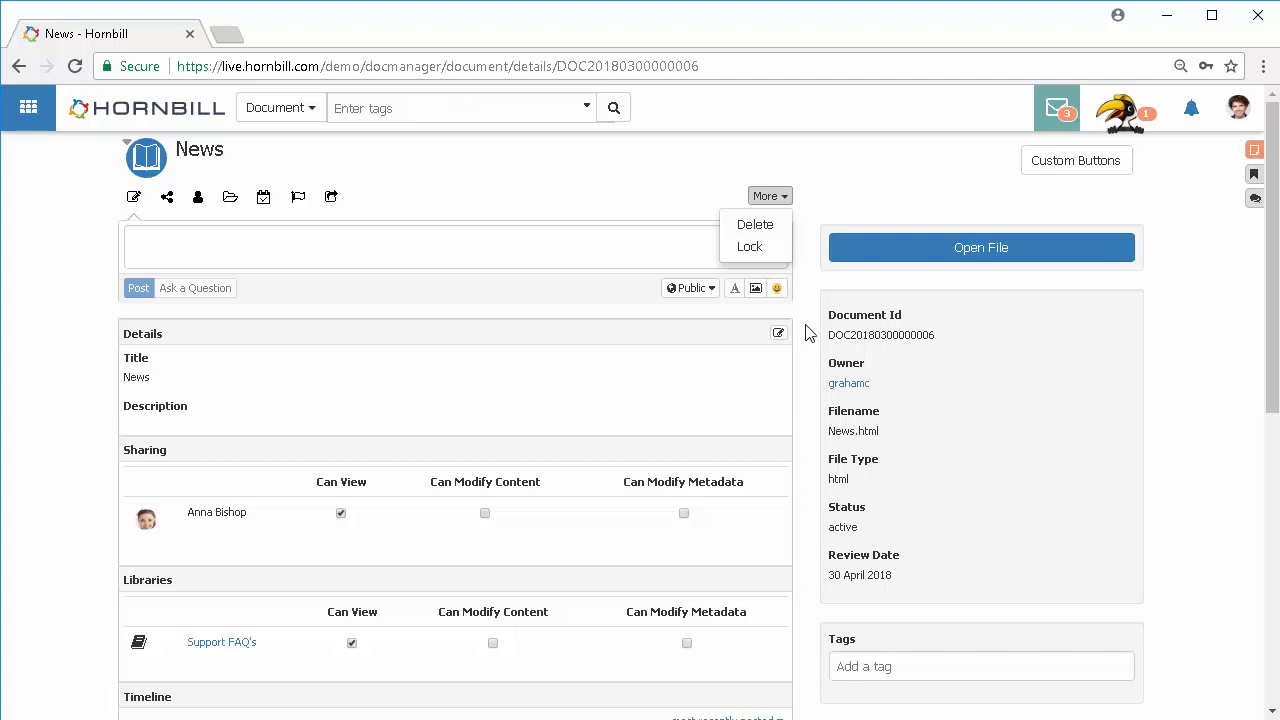
scroll(808, 333, "down", 1)
scroll(844, 550, "down", 1)
scroll(838, 457, "up", 2)
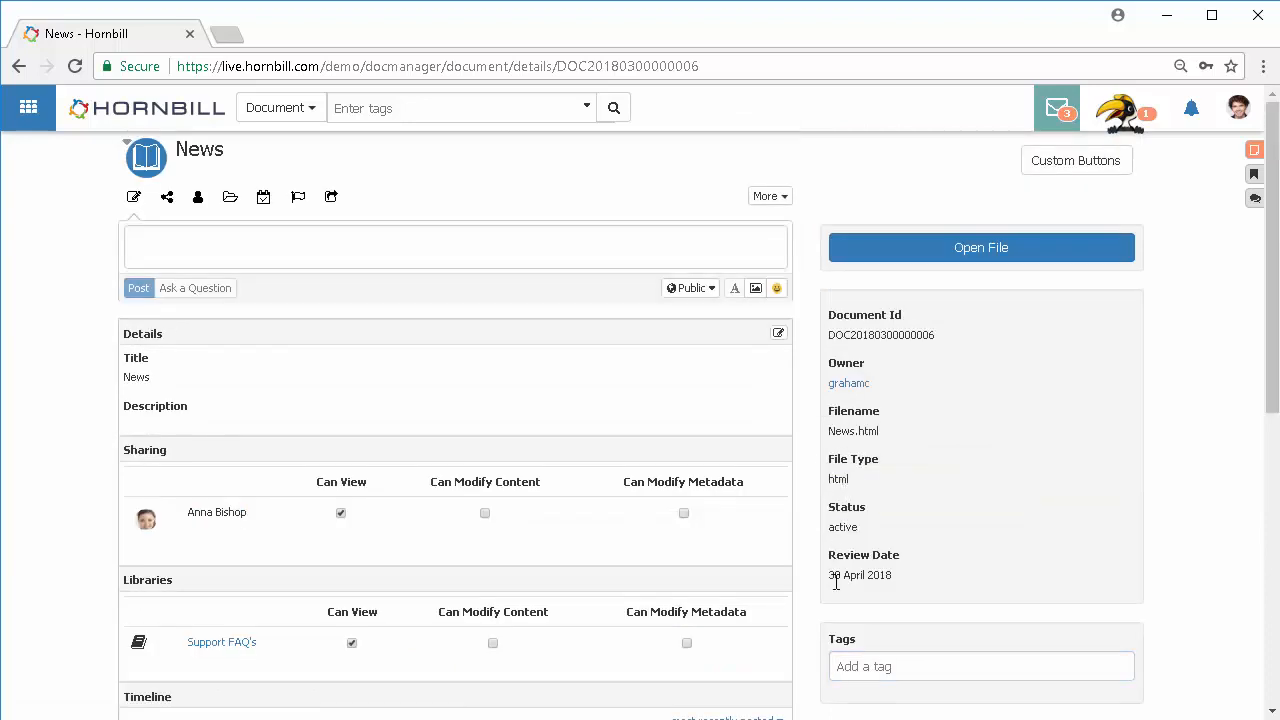
Step: Tag the document with Contracts and Process Design
left_click(849, 667)
type("con")
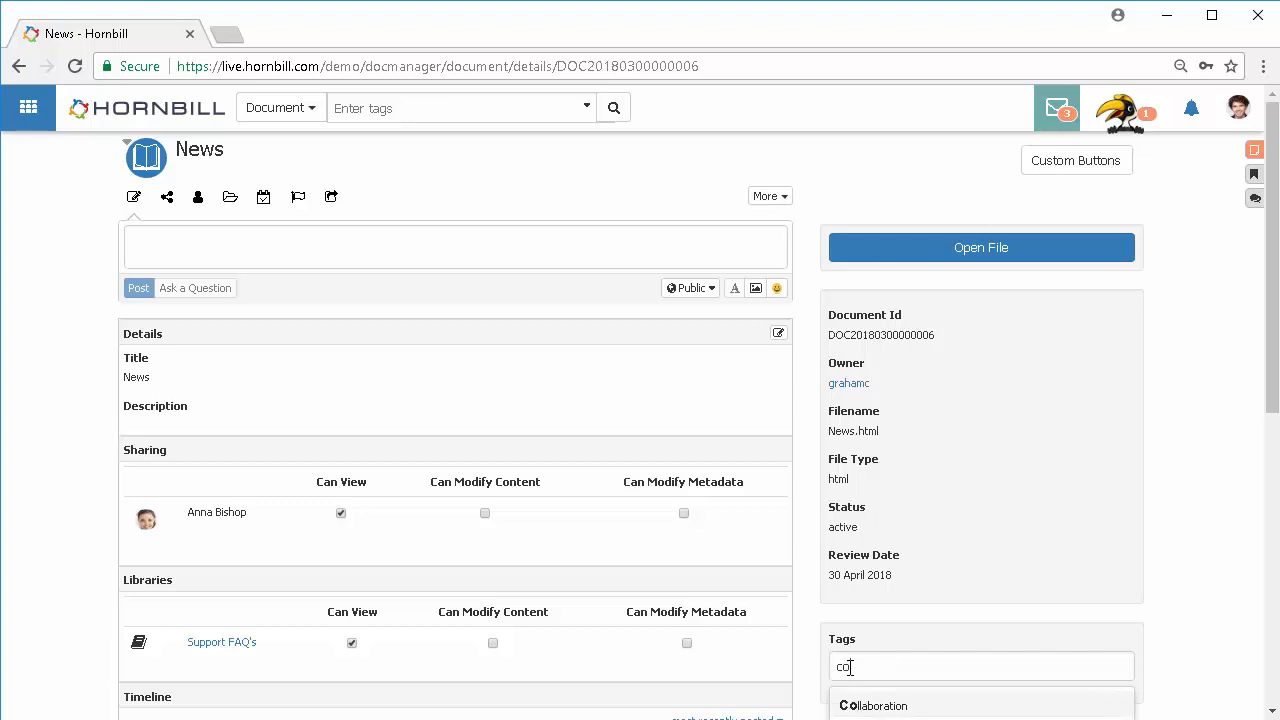
scroll(852, 645, "down", 1)
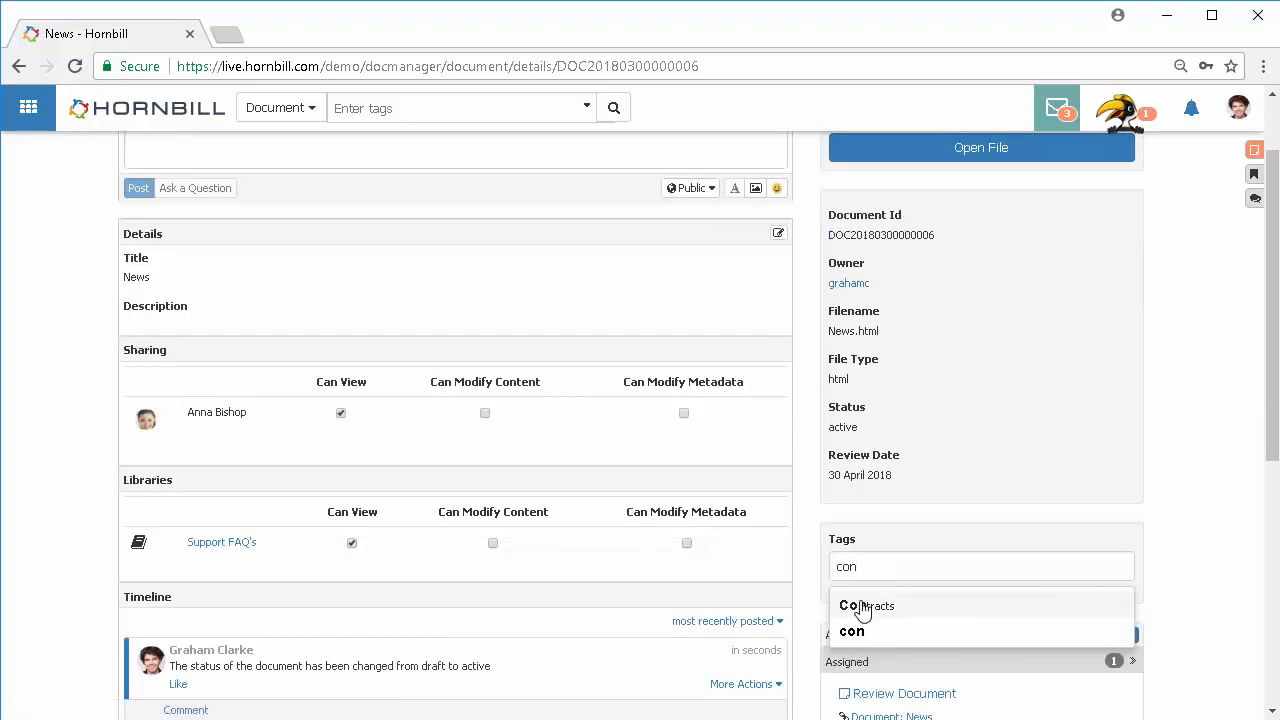
left_click(852, 606)
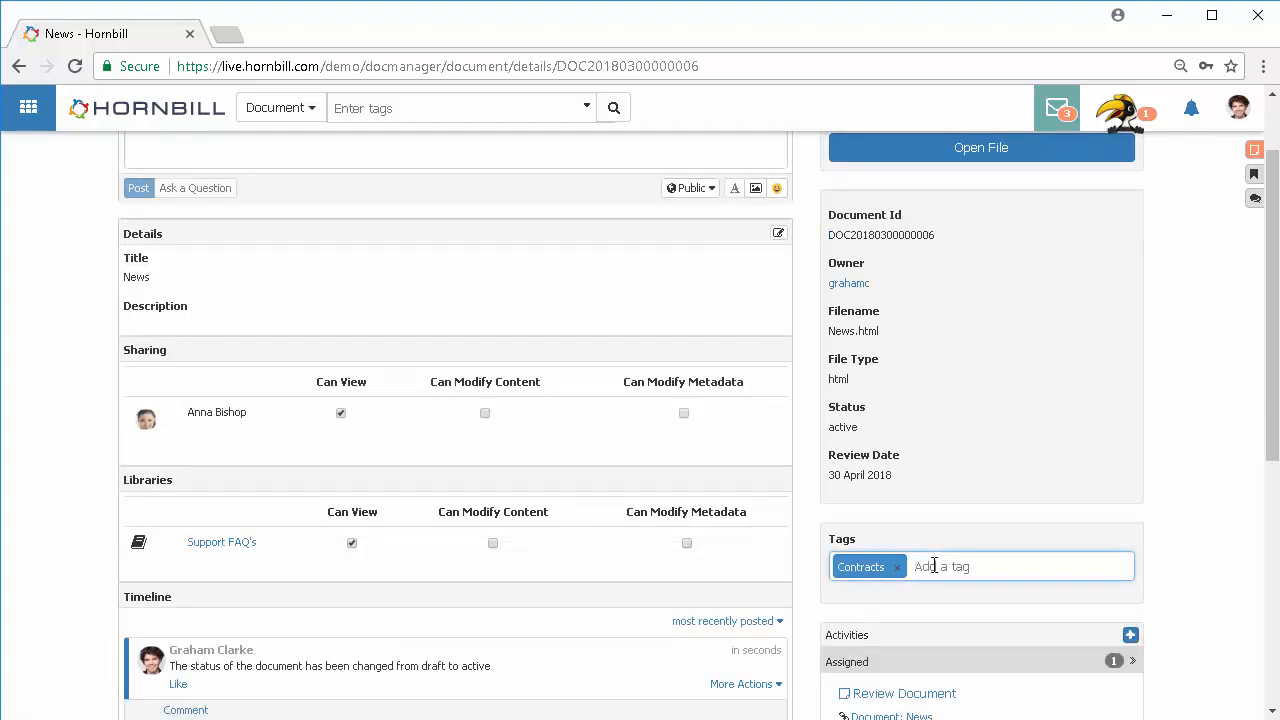
type("pr")
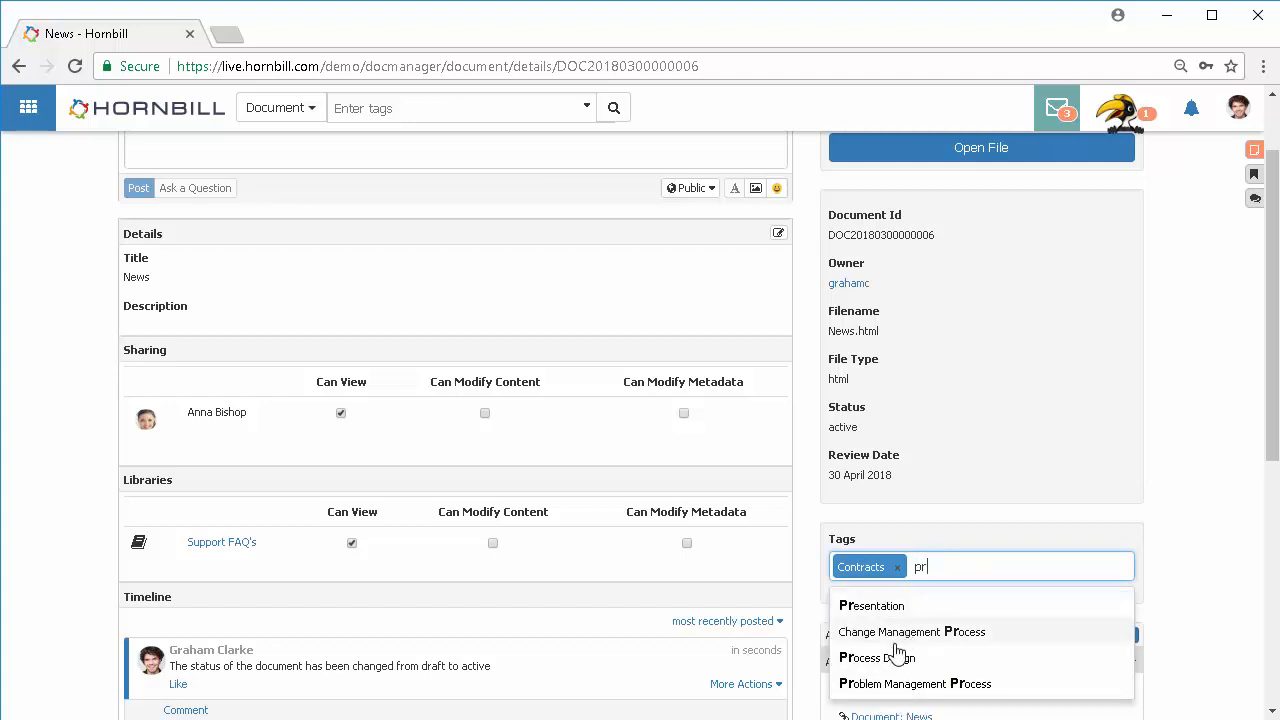
left_click(897, 656)
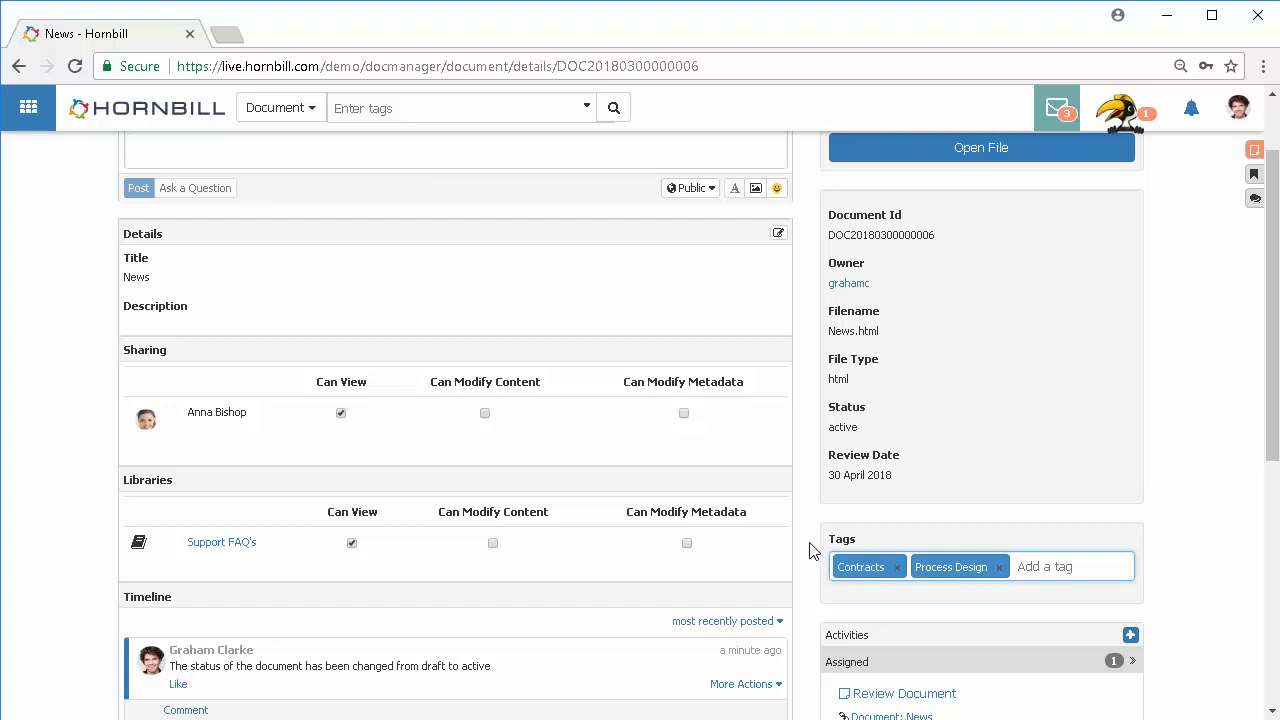
scroll(810, 550, "up", 1)
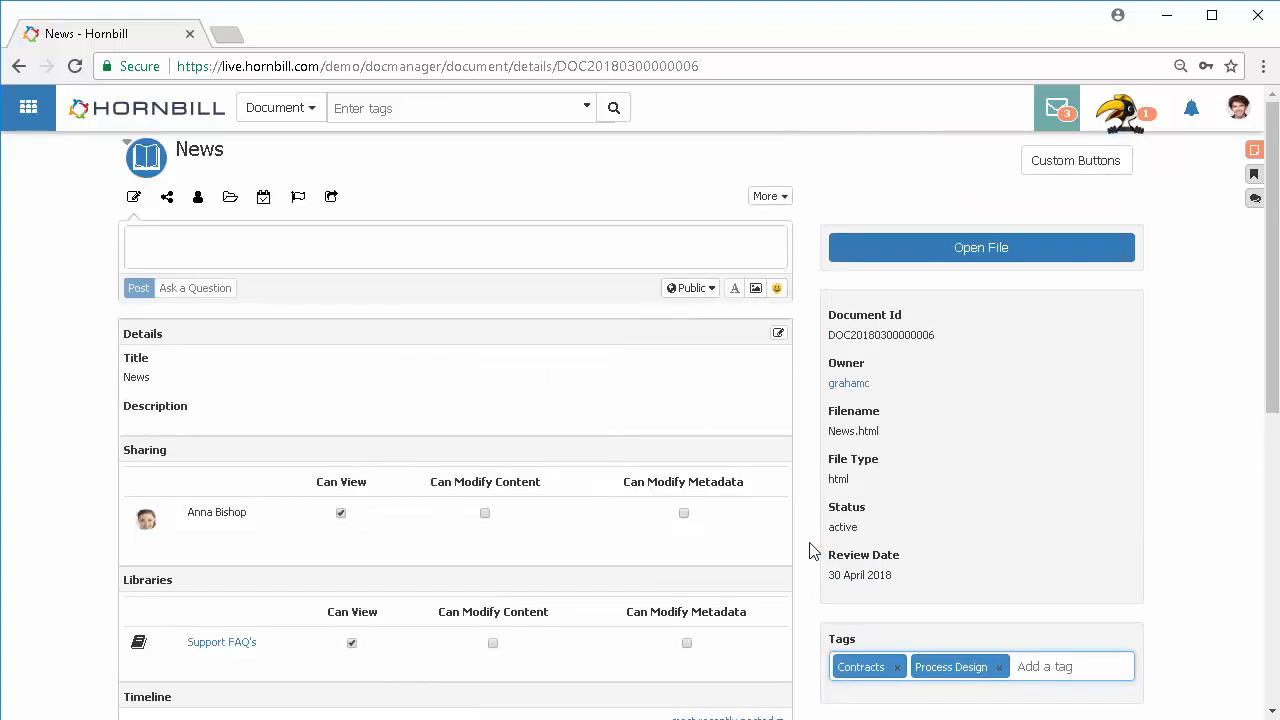
scroll(810, 550, "down", 3)
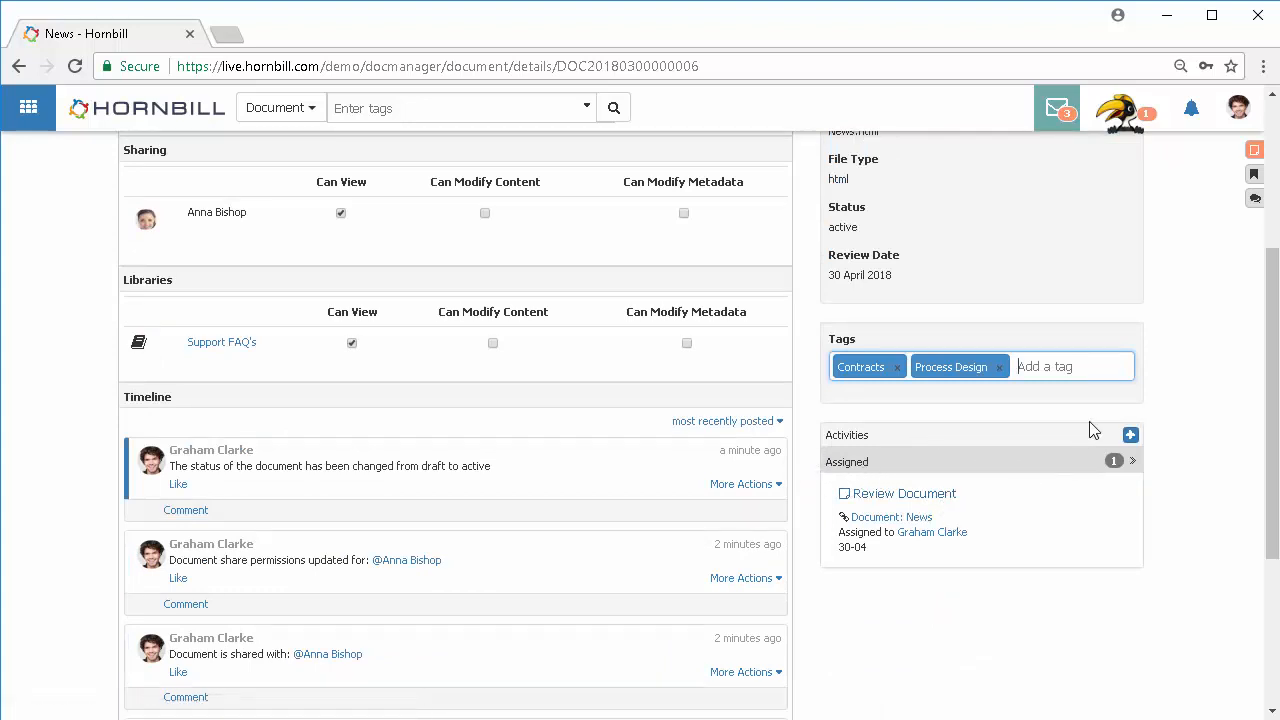
left_click(1131, 436)
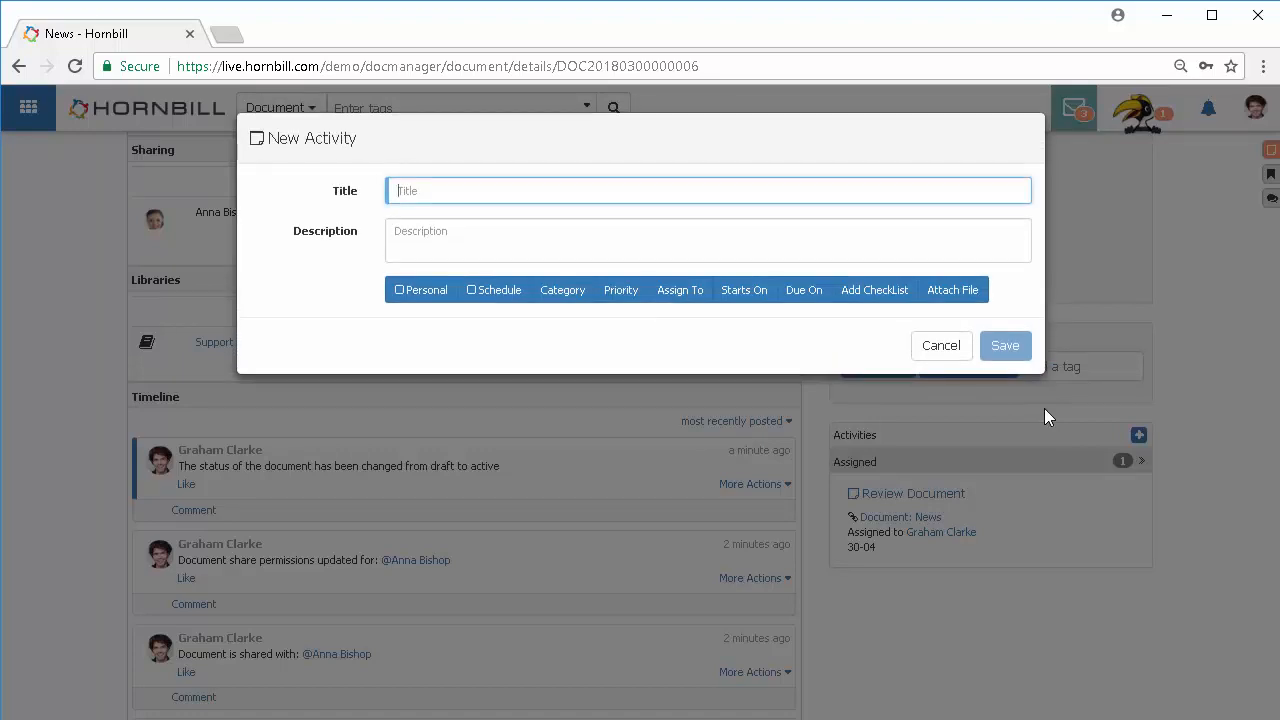
left_click(943, 347)
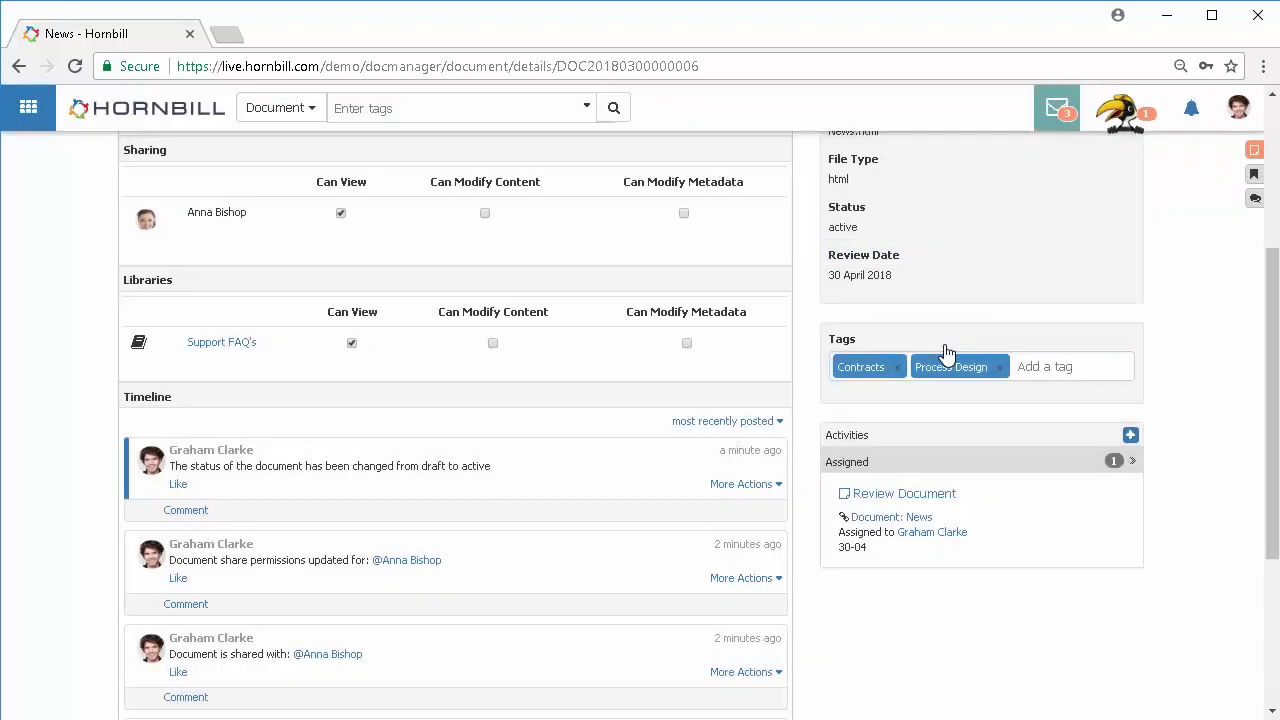
scroll(820, 497, "down", 2)
scroll(820, 497, "up", 5)
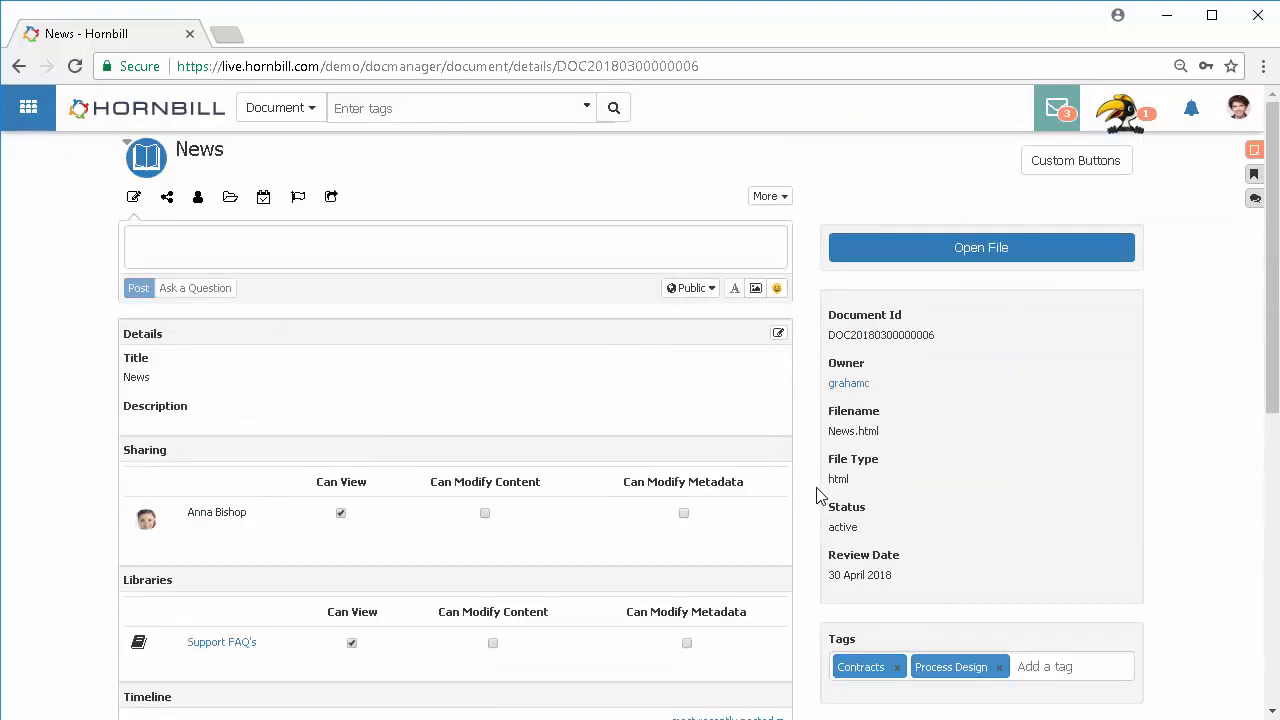